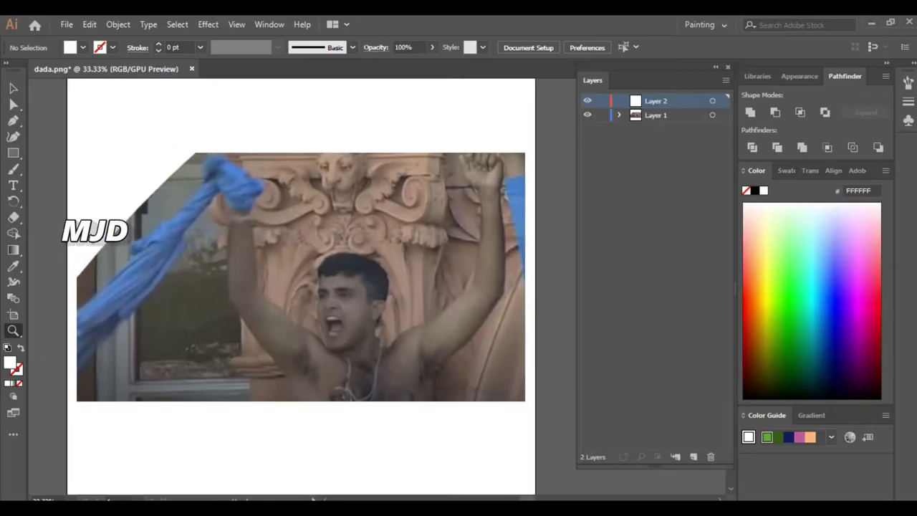
Step: Select the placed photo and lock it in place
key(v)
key(ctrl+a)
key(ctrl+2)
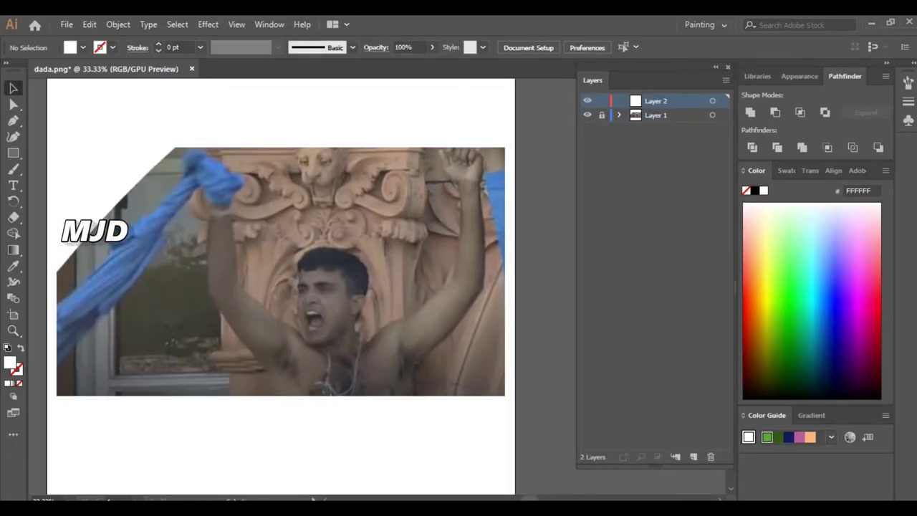
Step: Trace the man's hair outline and fill it with black 000000
key(ctrl+plus)
key(ctrl+plus)
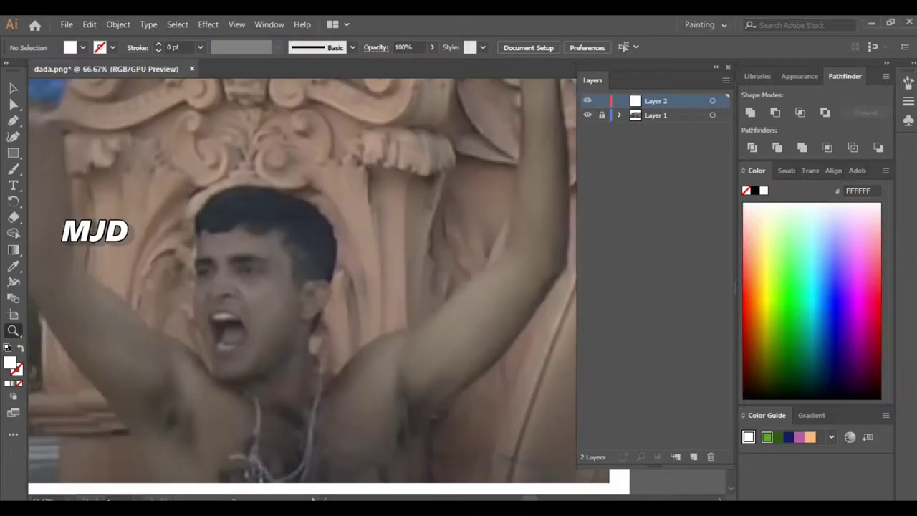
drag(13, 169, 64, 199)
mouse_move(196, 237)
mouse_down()
mouse_move(285, 191)
mouse_move(196, 237)
mouse_up()
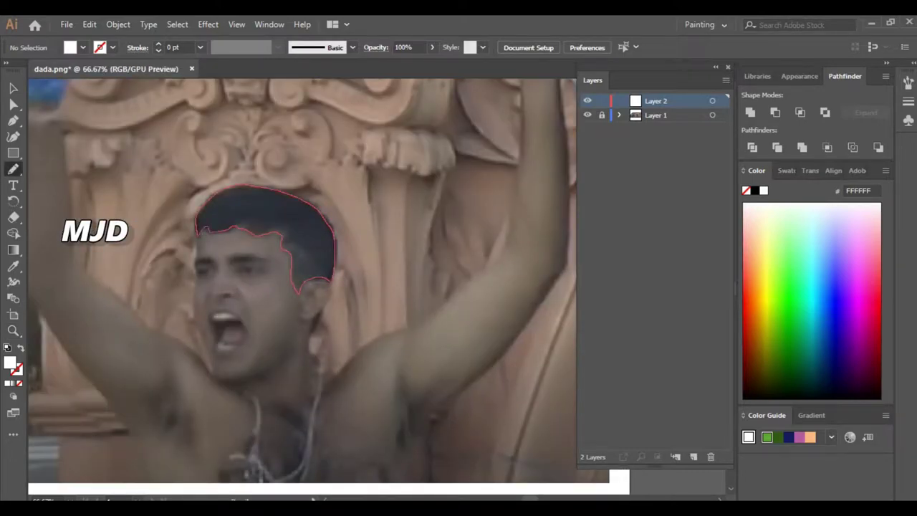
key(i)
click(265, 208)
double_click(11, 362)
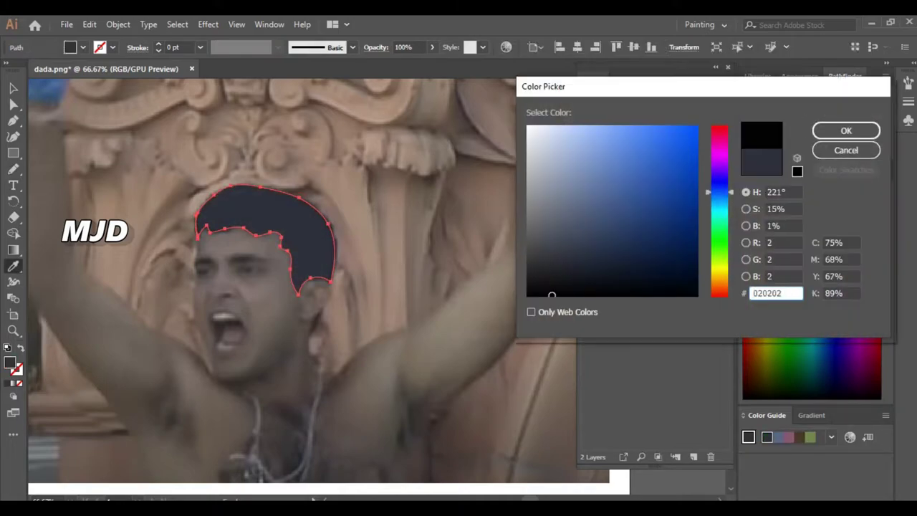
text(000000)
click(845, 129)
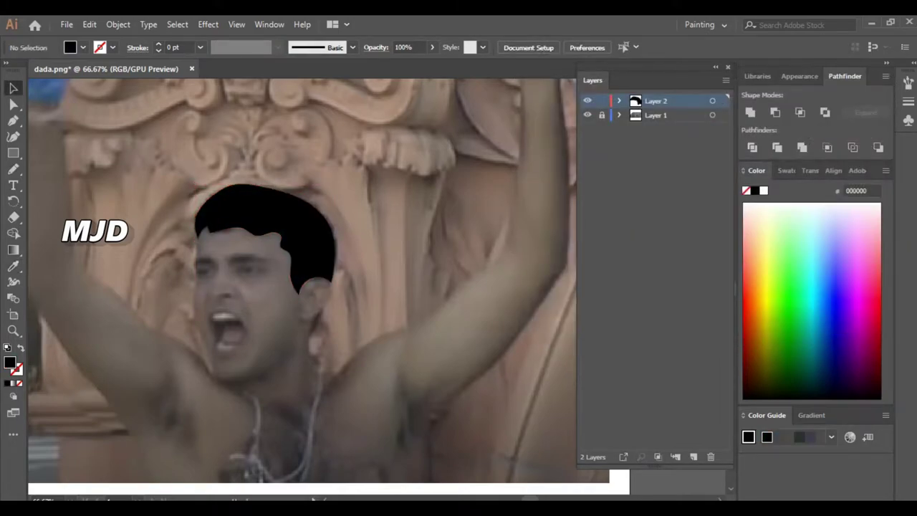
scroll(53, 215, up, 1)
Step: Draw closed freehand shapes over both eyebrows, then zoom out to compare with the photo
key(n)
drag(316, 295, 378, 283)
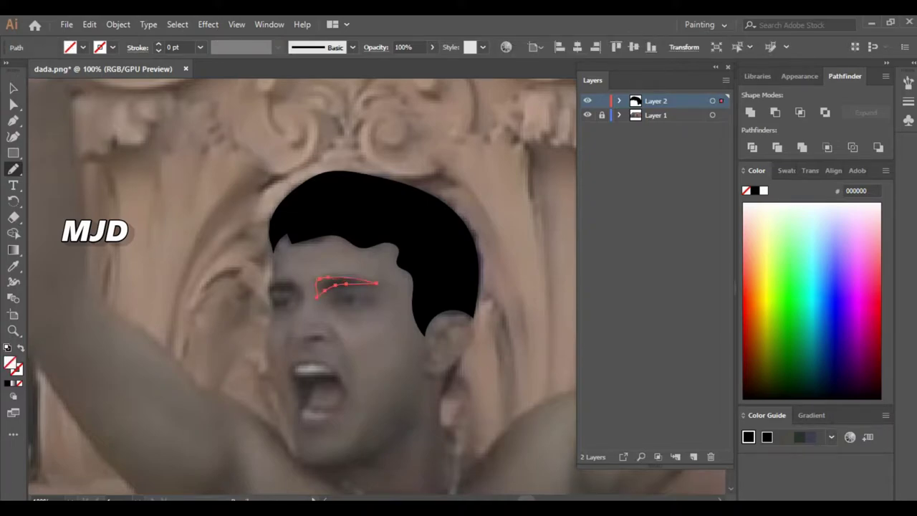
drag(272, 286, 295, 287)
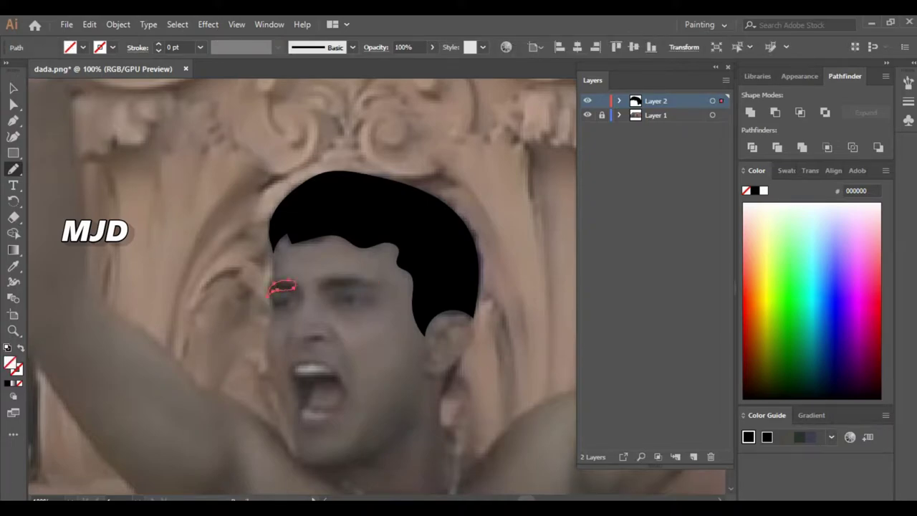
key(ctrl+minus)
key(v)
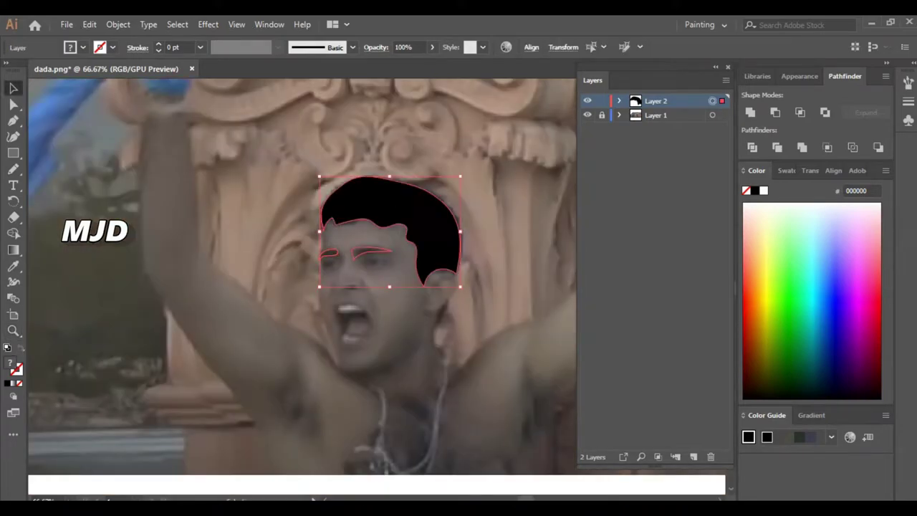
key(n)
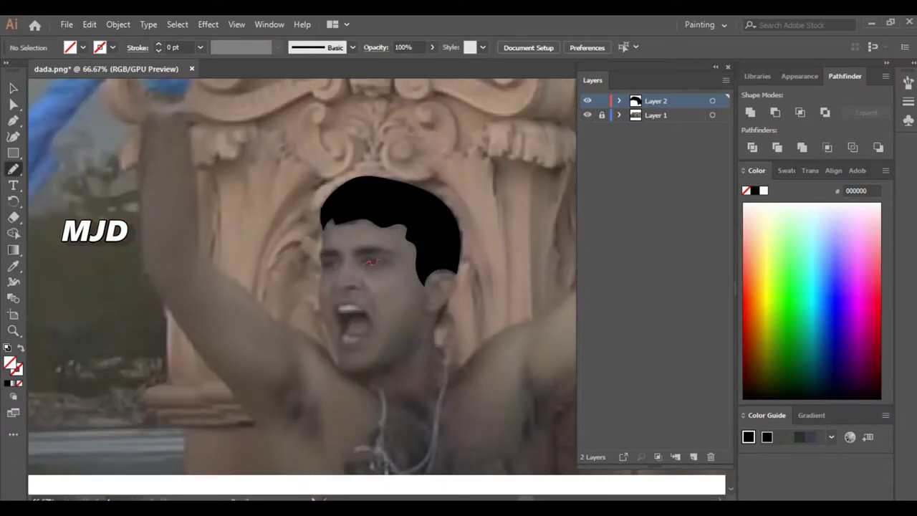
drag(363, 265, 382, 260)
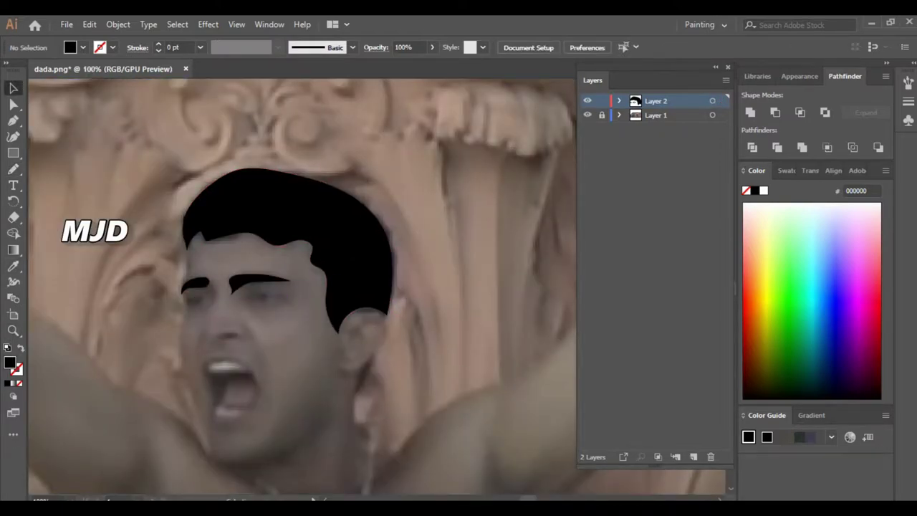
key(n)
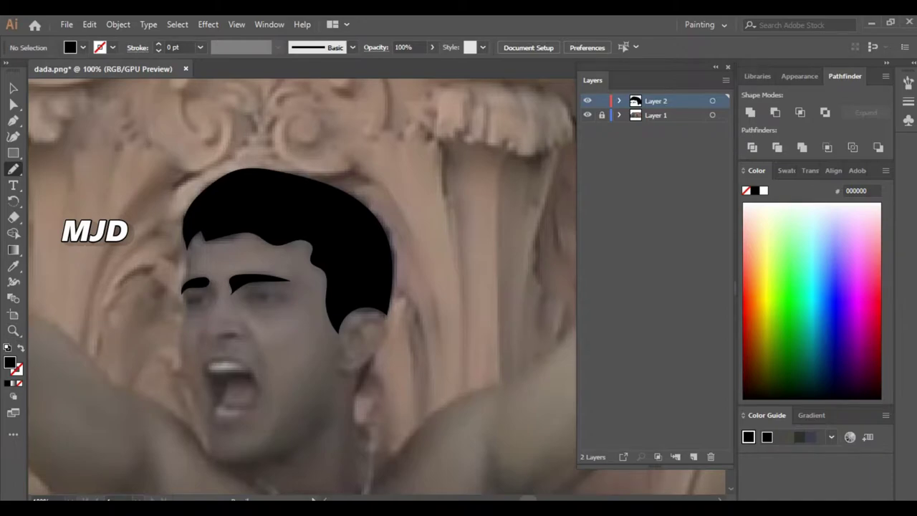
key(z)
key(ctrl+minus)
key(ctrl+minus)
key(ctrl+minus)
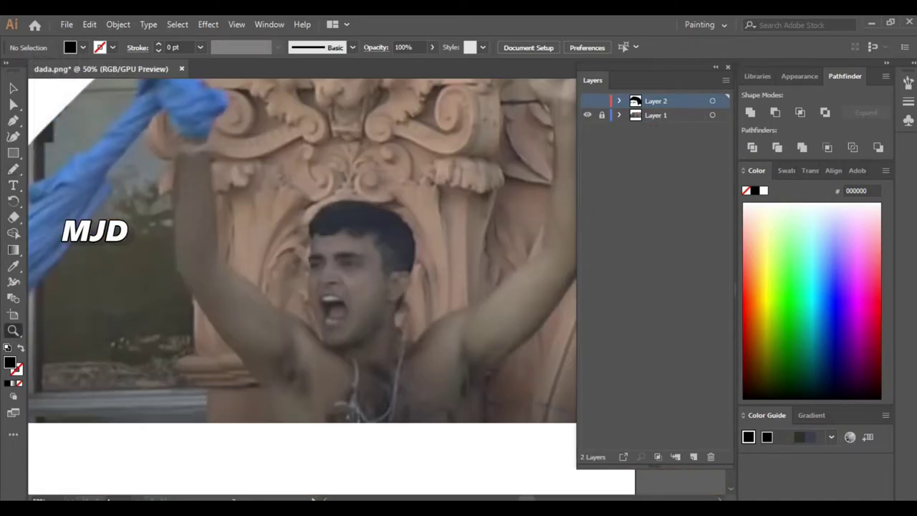
Step: Paint black shapes over the man's eyes and clear the selection
key(b)
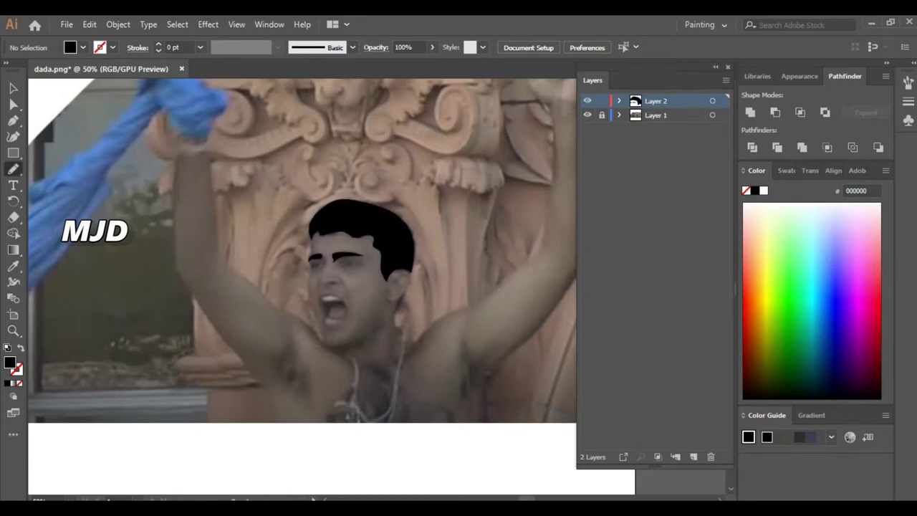
drag(342, 263, 357, 261)
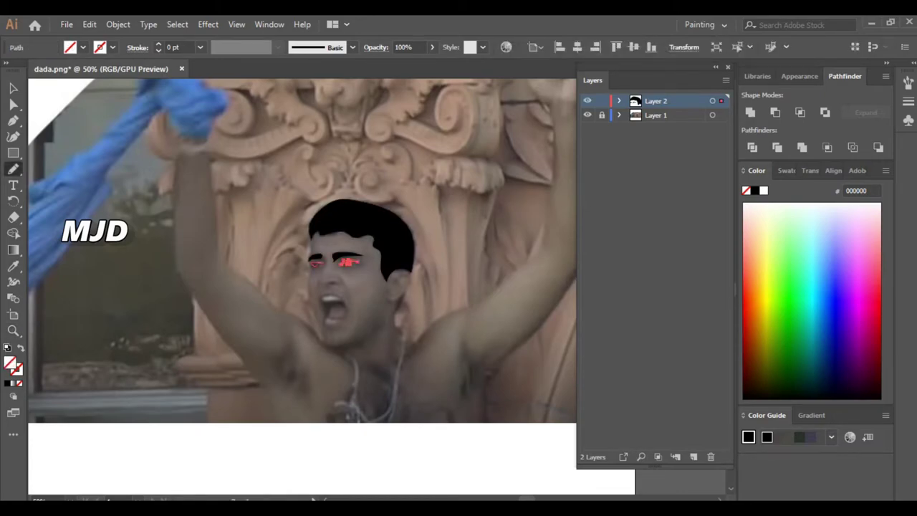
click(13, 87)
click(712, 100)
key(b)
key(ctrl+shift+a)
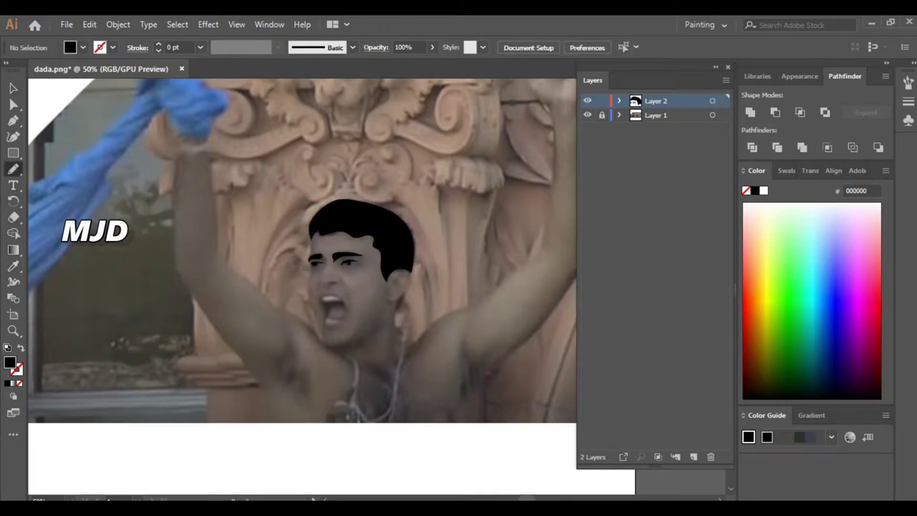
Step: Paint a dot for the nostril and the shape of the open mouth
click(331, 282)
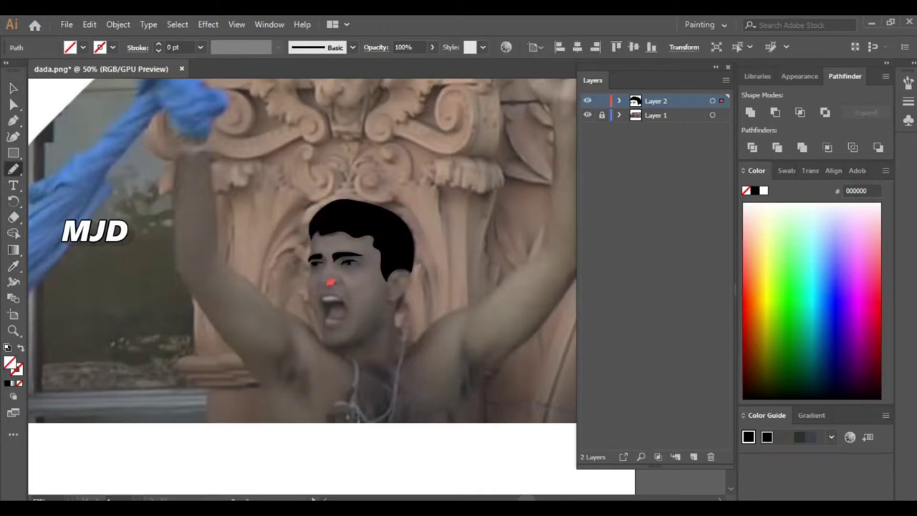
drag(332, 301, 325, 319)
key(i)
click(362, 215)
key(ctrl+shift+a)
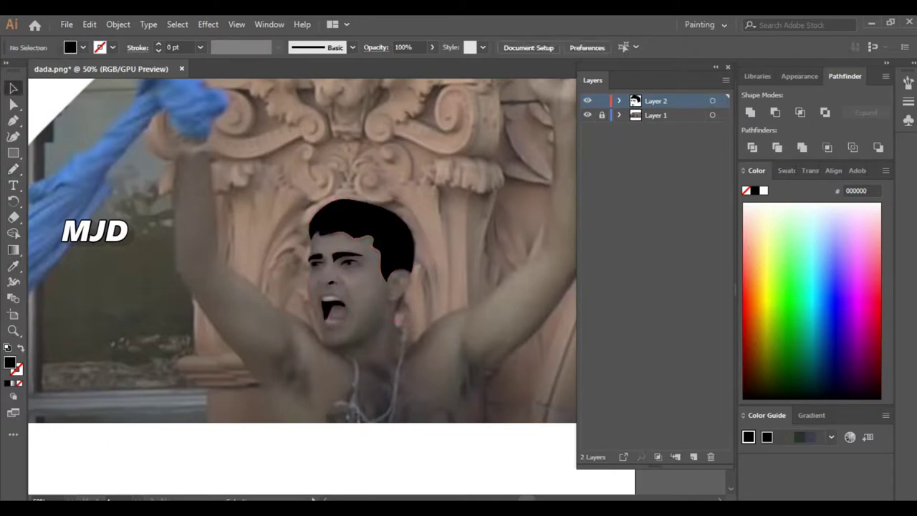
key(z)
click(308, 423)
Step: Zoom in closer and fill in the rest of the open mouth in black
key(v)
click(342, 268)
key(ctrl+plus)
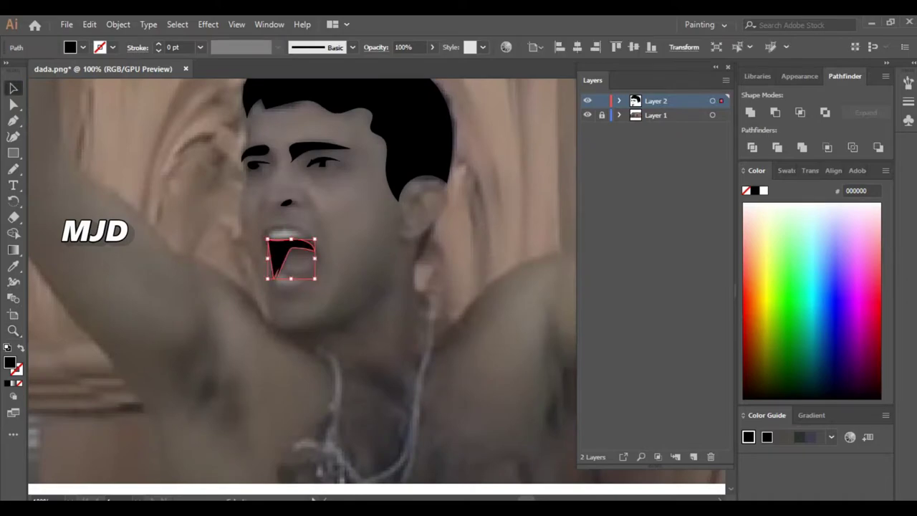
key(b)
drag(283, 256, 275, 275)
key(v)
key(ctrl+shift+a)
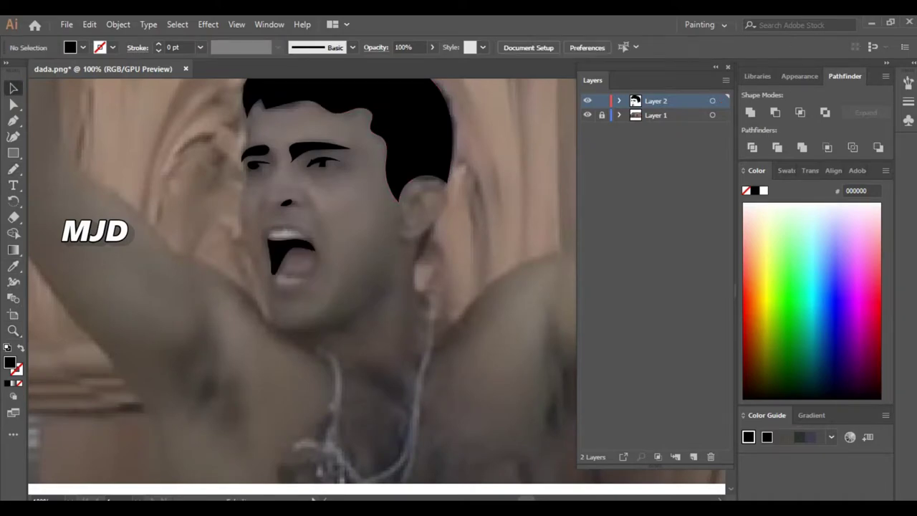
key(b)
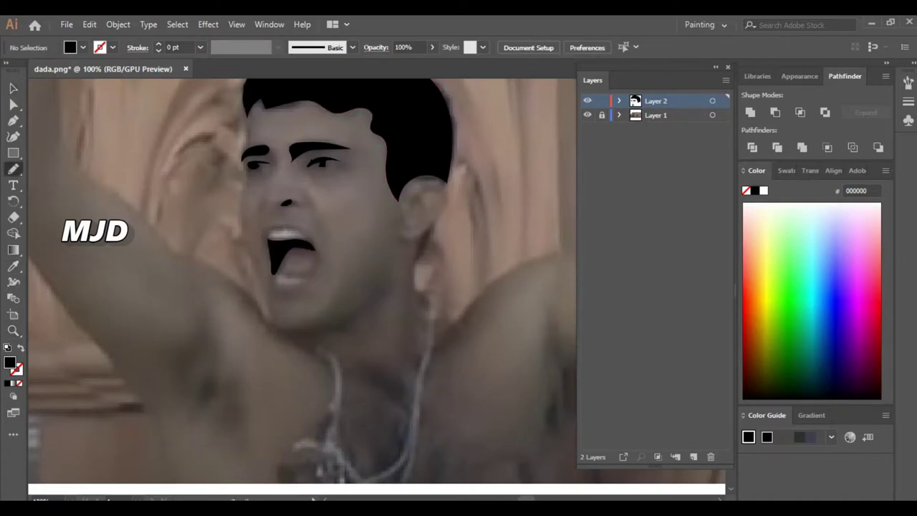
Step: Paint the jawline shape from cheek to chin
drag(263, 319, 292, 328)
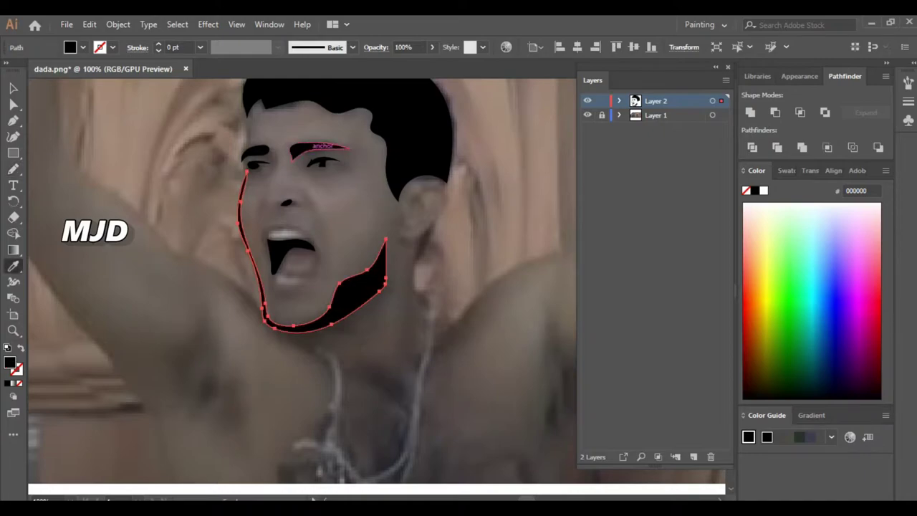
key(v)
key(ctrl+shift+a)
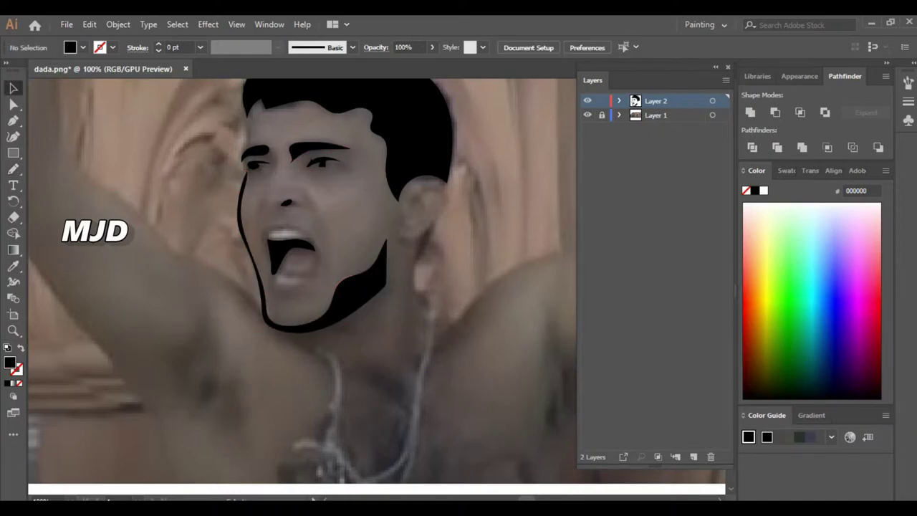
key(b)
Step: Paint the ear's edge, delete the unwanted stroke, and repaint it in black
mouse_move(426, 230)
mouse_down()
mouse_move(416, 256)
mouse_move(432, 222)
mouse_move(412, 272)
mouse_up()
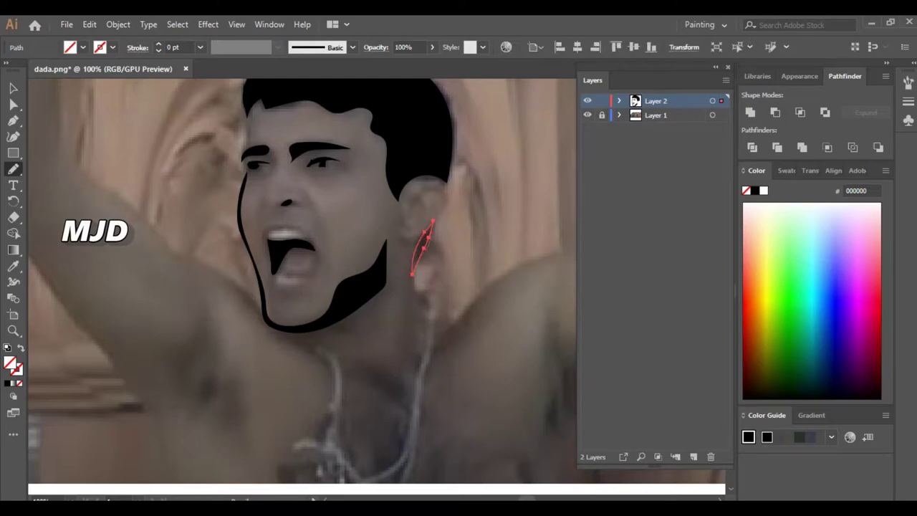
key(Delete)
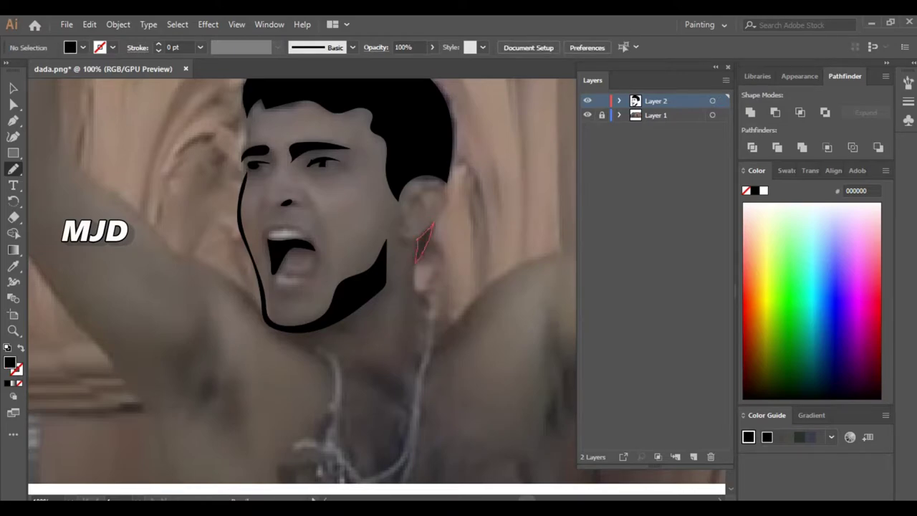
drag(431, 227, 415, 259)
key(v)
key(ctrl+a)
key(ctrl+shift+a)
key(shift+b)
Step: Draw a crease beside the nose, fill all paths black, and hide the photo
drag(308, 194, 302, 189)
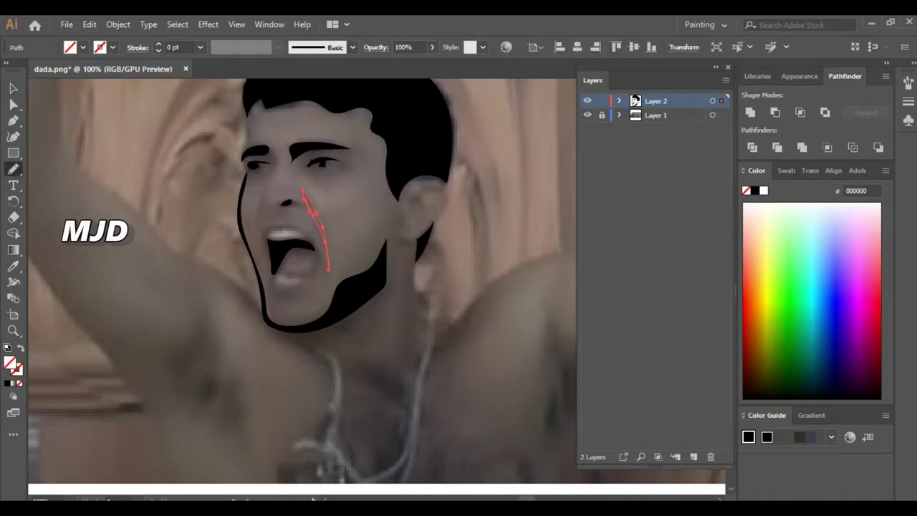
key(z)
key(ctrl+0)
key(ctrl+a)
key(i)
key(v)
key(ctrl+shift+a)
click(587, 115)
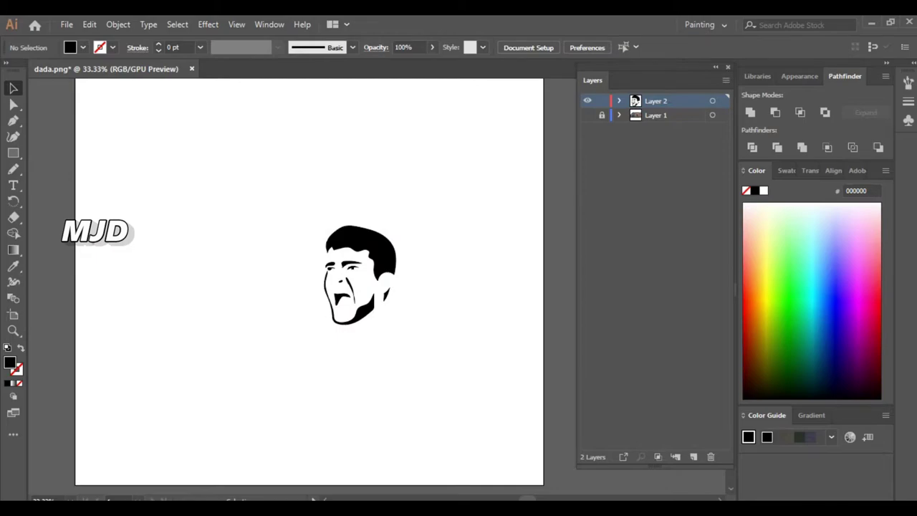
Step: Show the photo again and erase part of the thick jaw shape
click(588, 115)
key(ctrl+plus)
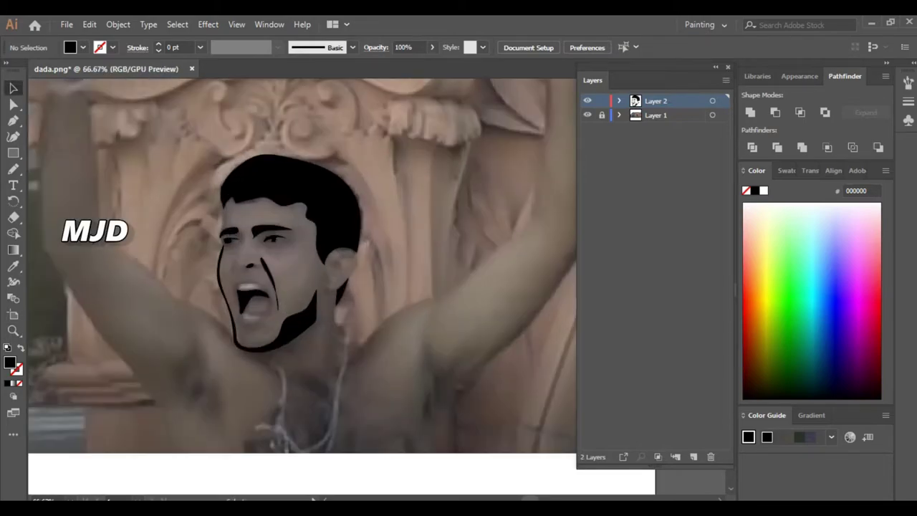
key(shift+e)
drag(315, 293, 247, 350)
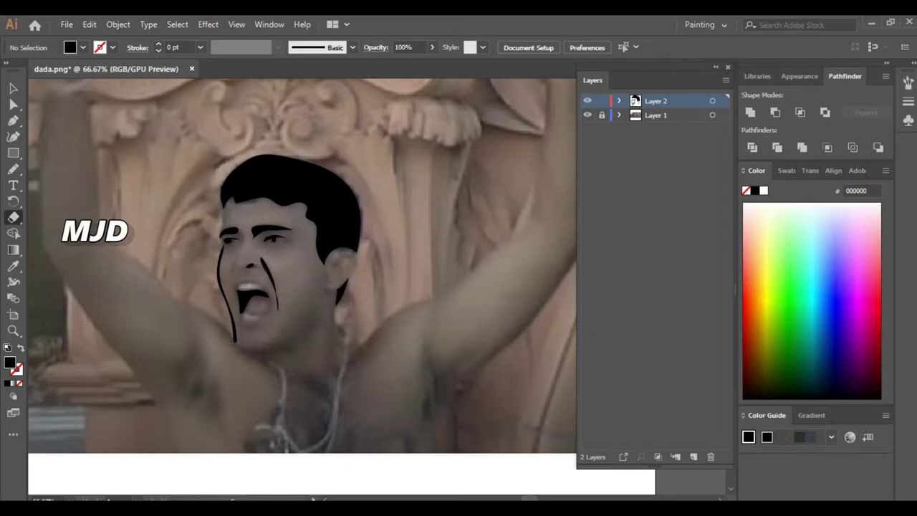
Step: Draw a thin new pencil line along the chin
key(p)
key(n)
drag(236, 347, 315, 323)
click(711, 100)
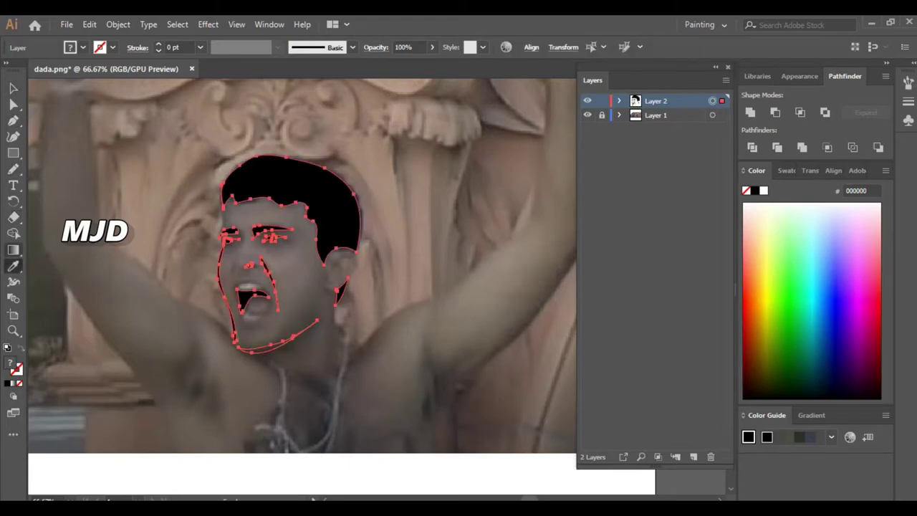
key(v)
key(ctrl+shift+a)
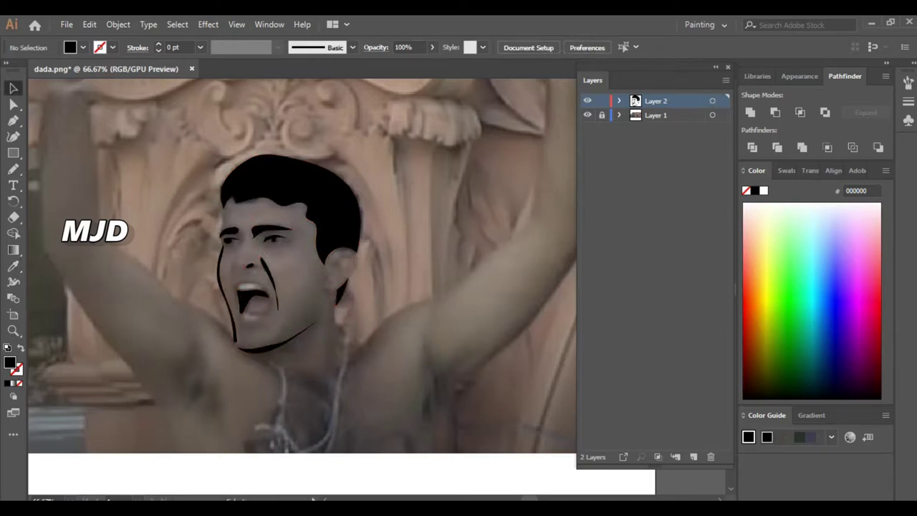
Step: Fill the face paths black and hide the photo to preview the tracing
key(n)
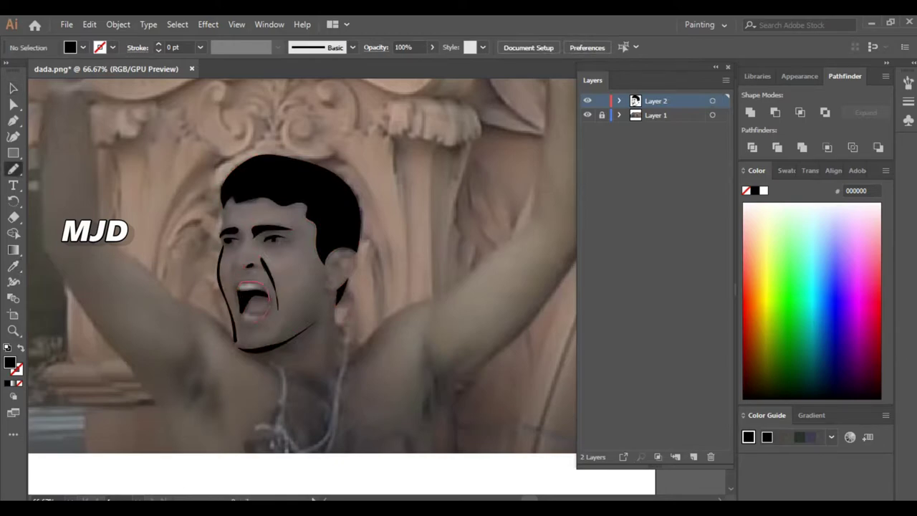
key(ctrl+a)
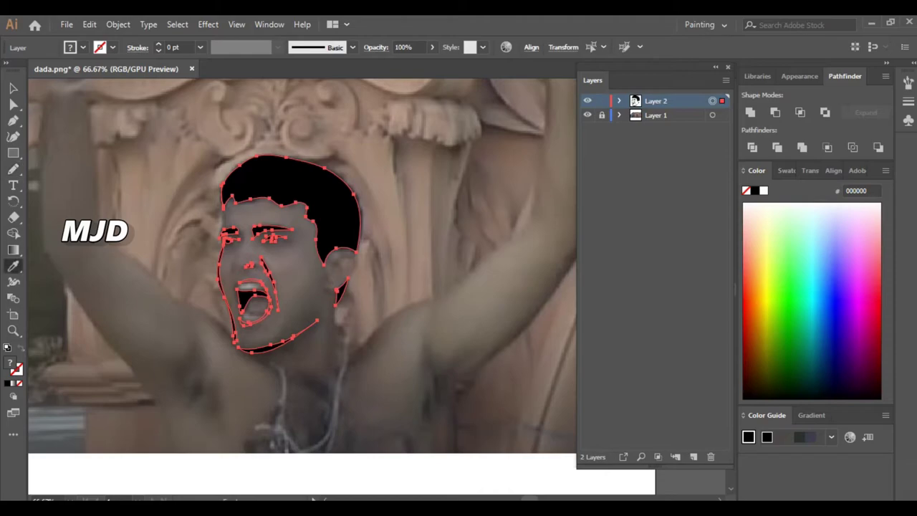
click(13, 87)
key(ctrl+shift+a)
click(588, 115)
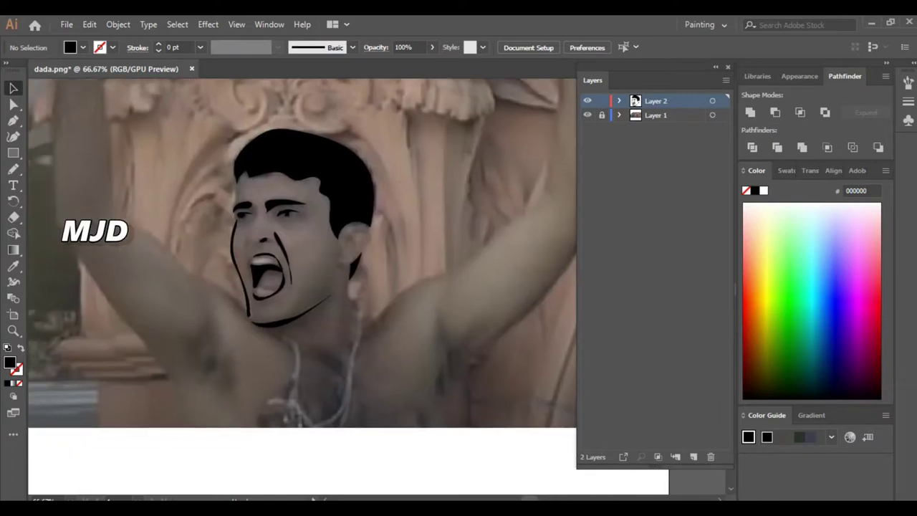
Step: Draw the curled inner-ear strokes and fill them black
drag(349, 265, 362, 279)
drag(370, 247, 359, 267)
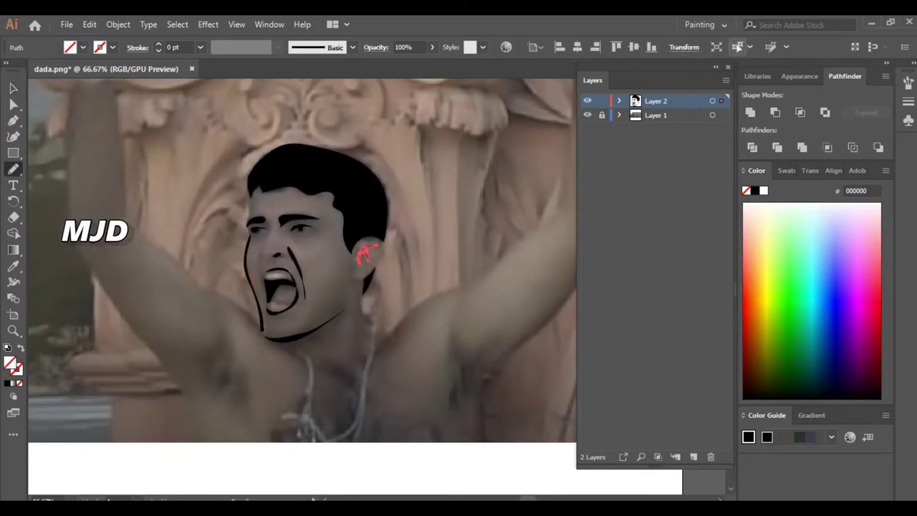
key(ctrl+a)
key(v)
key(ctrl+shift+a)
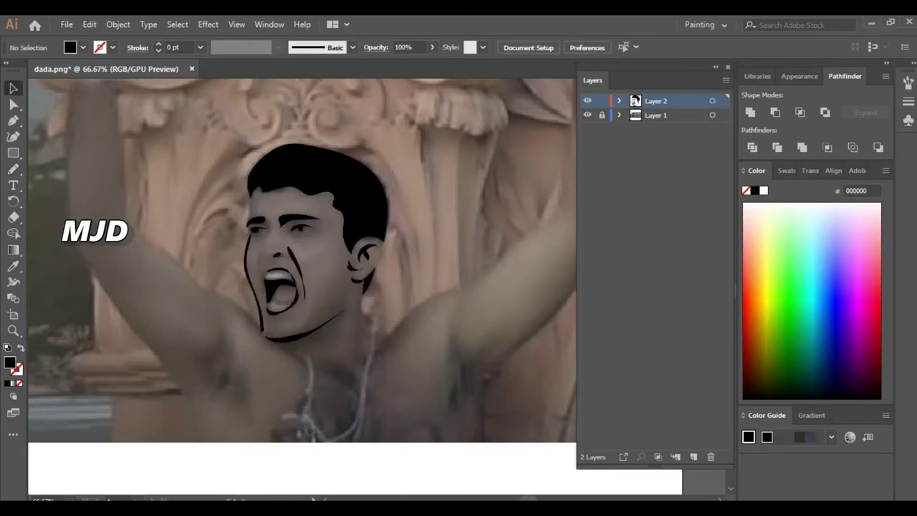
Step: Brush a crease stroke beside the cheek, then undo it
key(b)
drag(260, 252, 259, 279)
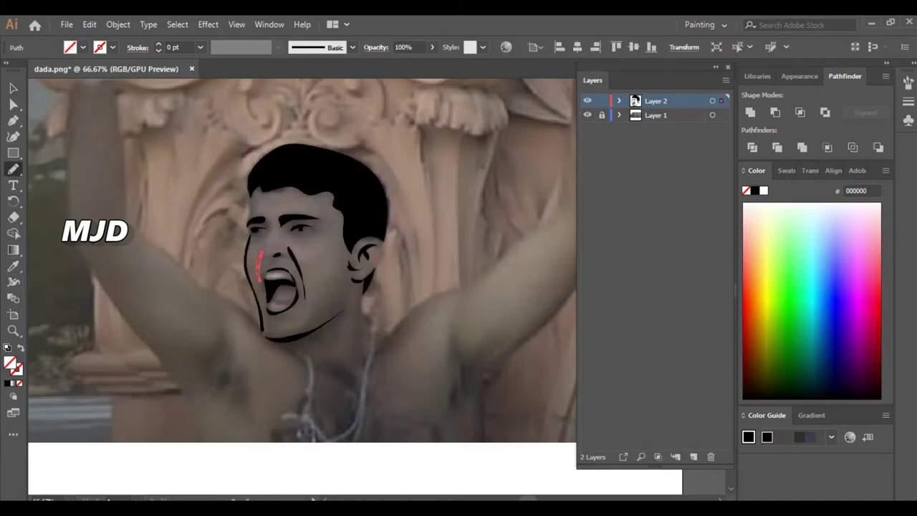
scroll(301, 258, down, 2)
key(ctrl+z)
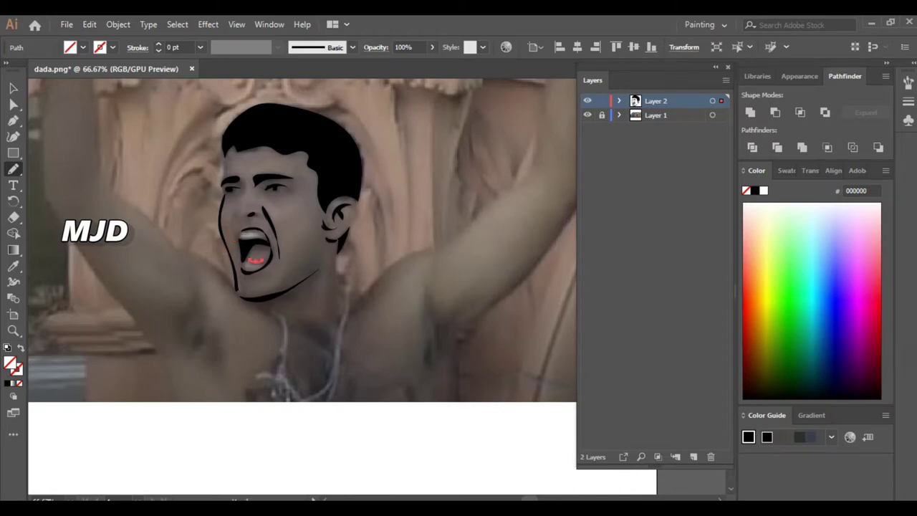
scroll(301, 240, left, 2)
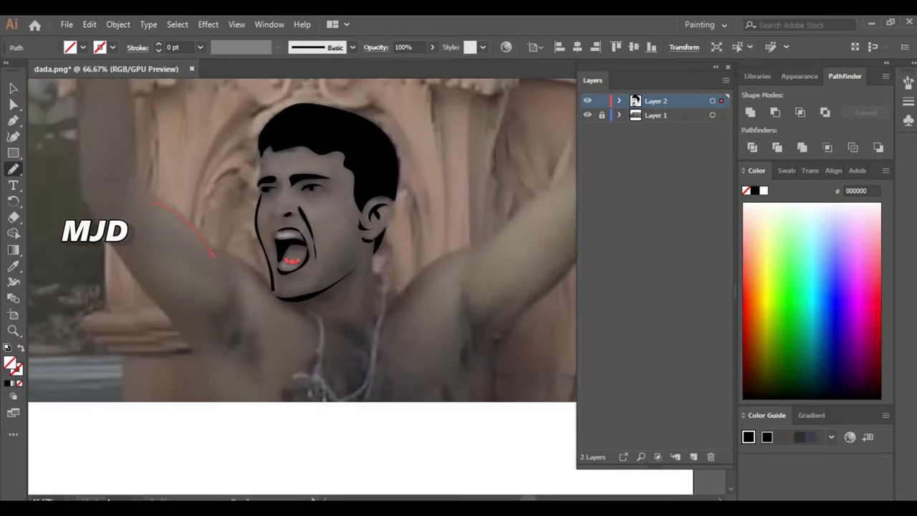
Step: Place Pen anchors along the arm edge, undo the extra segment, and fill it black
key(p)
click(228, 286)
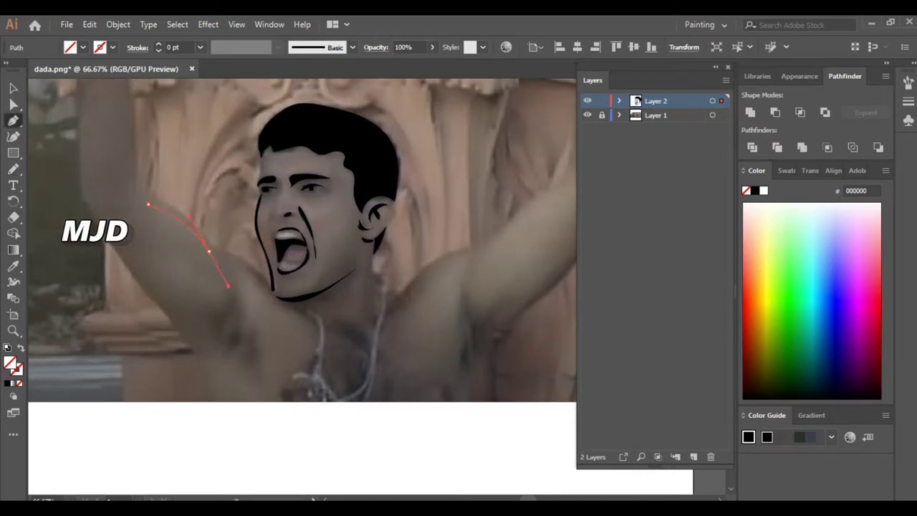
key(ctrl+z)
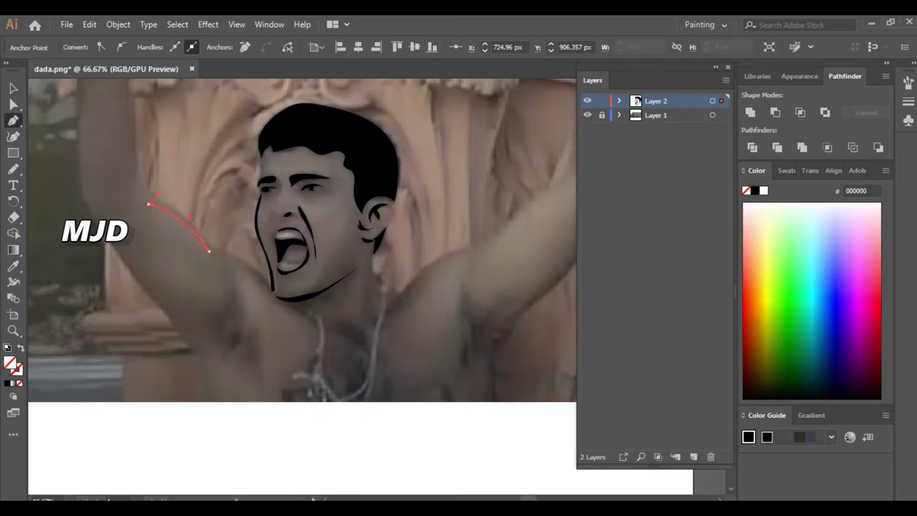
key(v)
key(ctrl+a)
key(i)
Step: Deselect and brush a closed line along the right arm
key(v)
key(ctrl+shift+a)
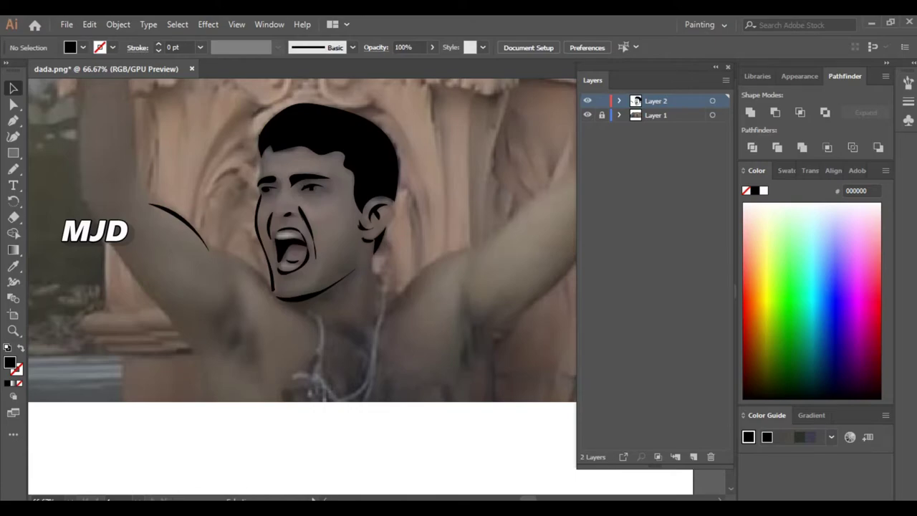
key(b)
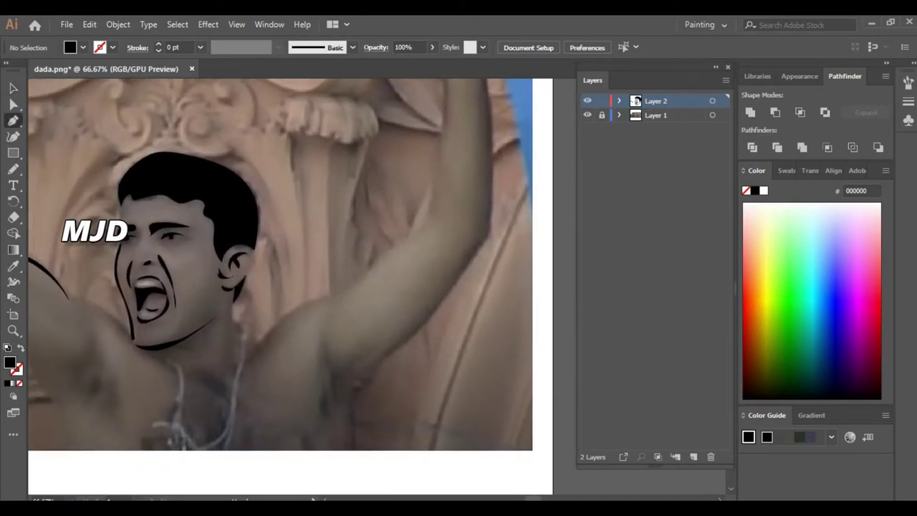
mouse_move(330, 291)
mouse_down()
mouse_move(228, 385)
mouse_move(215, 413)
mouse_move(211, 328)
mouse_move(162, 384)
mouse_up()
Step: Trace up the right edge of the raised arm
scroll(250, 286, right, 3)
scroll(251, 286, up, 5)
scroll(215, 286, right, 1)
scroll(214, 287, down, 2)
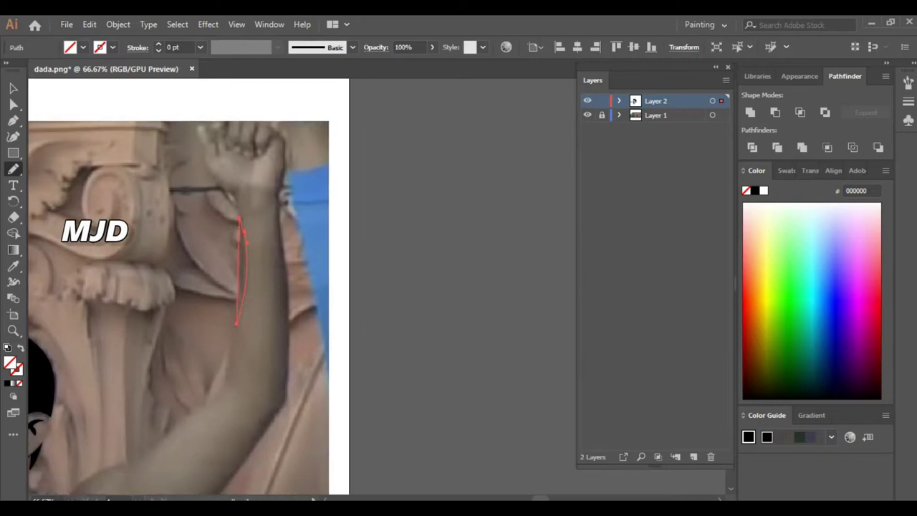
scroll(214, 286, down, 3)
scroll(244, 287, up, 4)
scroll(243, 287, right, 2)
drag(245, 381, 240, 190)
Step: Extend the arm line over the top of the hand and down toward the shoulder
scroll(172, 286, up, 1)
scroll(172, 287, right, 1)
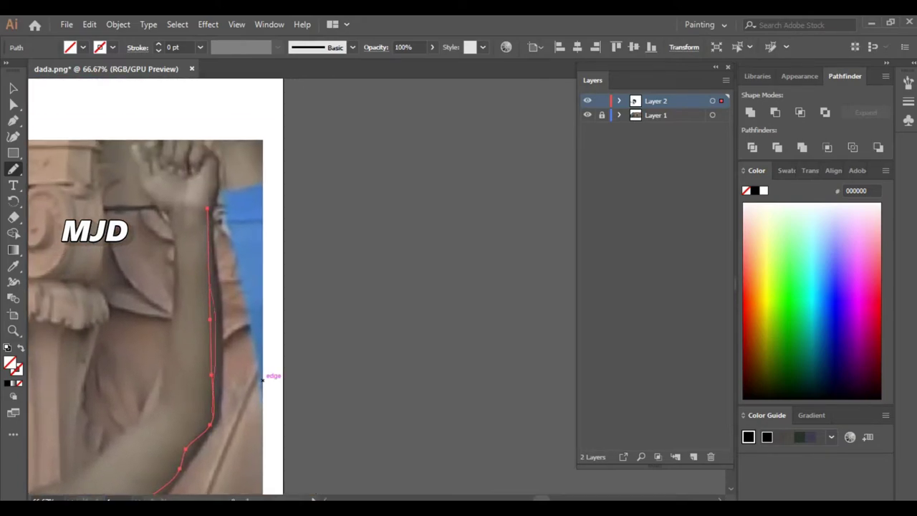
scroll(172, 287, up, 2)
scroll(172, 286, right, 1)
drag(195, 209, 183, 209)
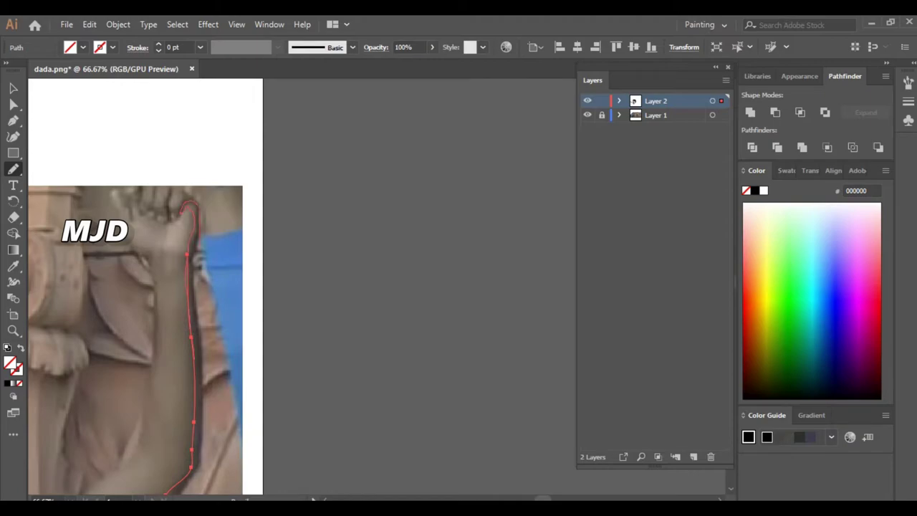
scroll(172, 287, down, 5)
scroll(172, 287, left, 1)
scroll(172, 286, down, 3)
scroll(172, 287, left, 2)
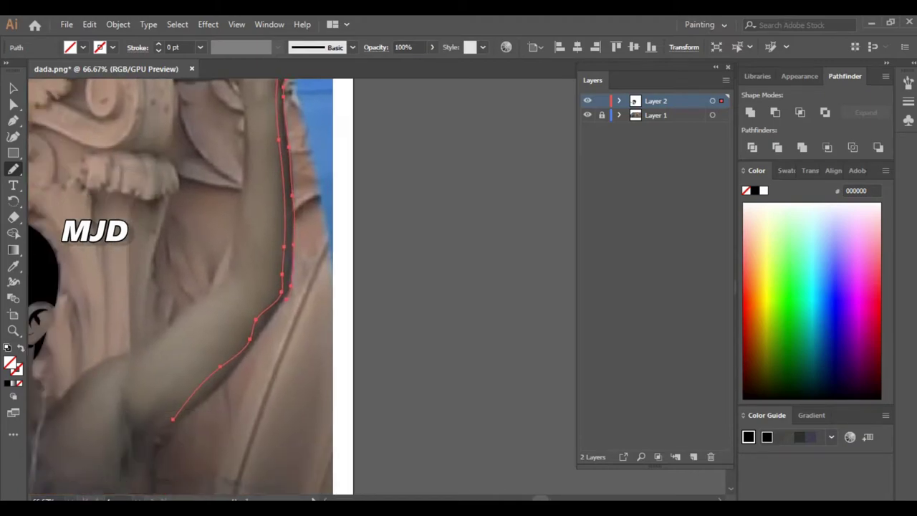
drag(173, 419, 170, 438)
Step: Fill the arm path black, zoom out, and toggle the photo to check the tracing
scroll(172, 430, left, 4)
scroll(172, 430, down, 2)
scroll(172, 429, left, 2)
key(ctrl+a)
key(v)
key(ctrl+shift+a)
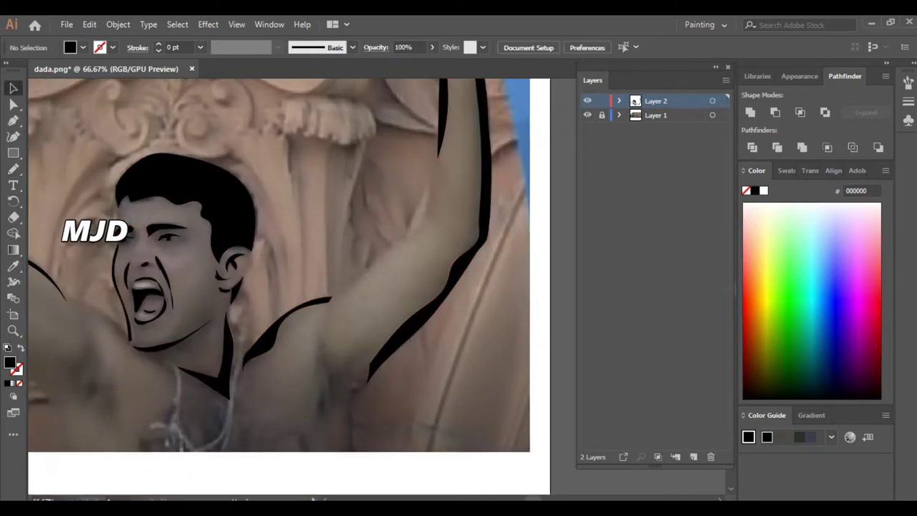
key(ctrl+minus)
click(588, 114)
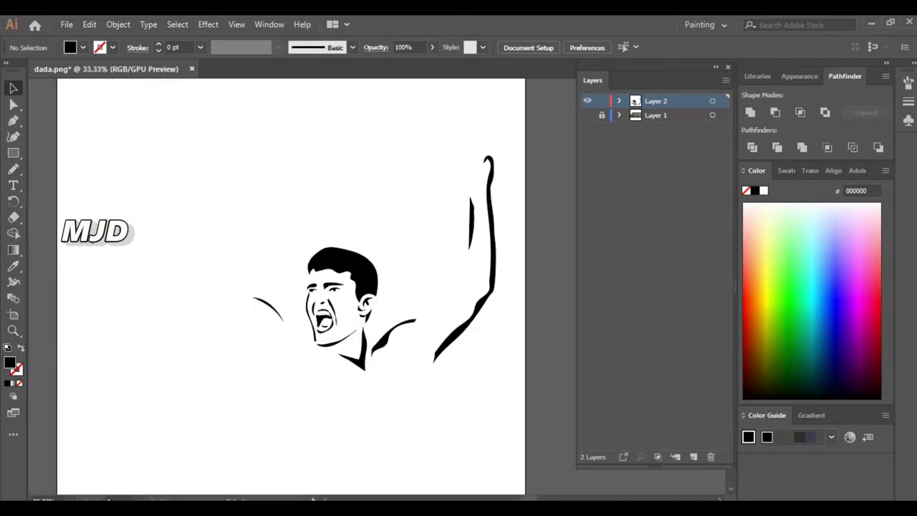
click(587, 115)
scroll(286, 287, down, 1)
scroll(287, 287, right, 3)
Step: Pencil-trace the end of the right arm and the left arm edge down to the elbow
key(n)
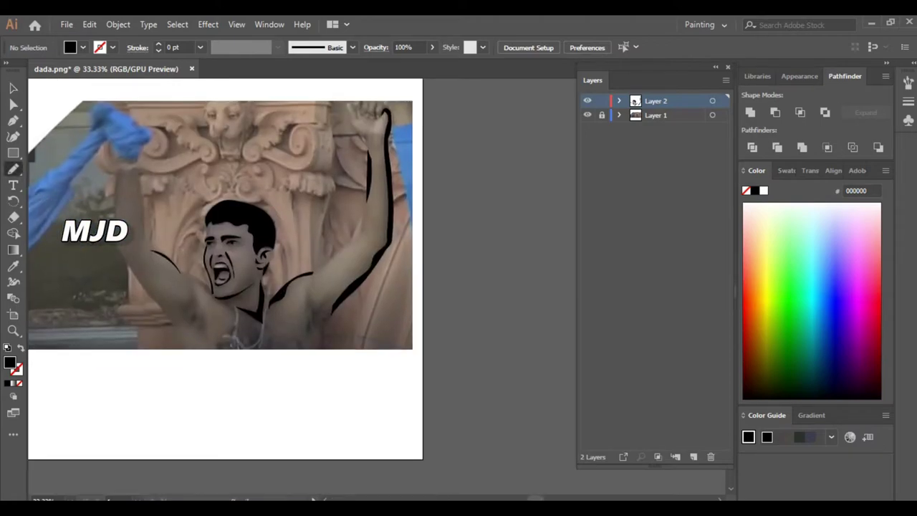
drag(351, 242, 353, 241)
scroll(287, 251, up, 3)
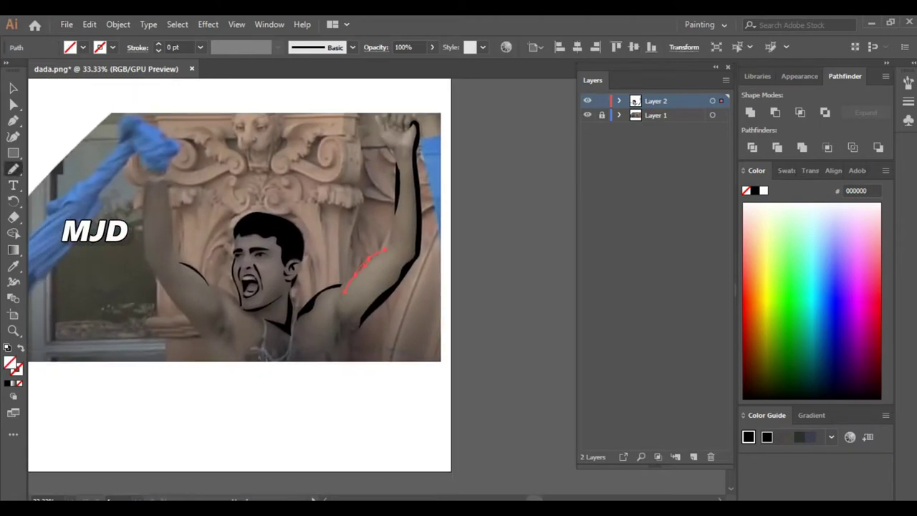
drag(225, 239, 261, 275)
key(ctrl+plus)
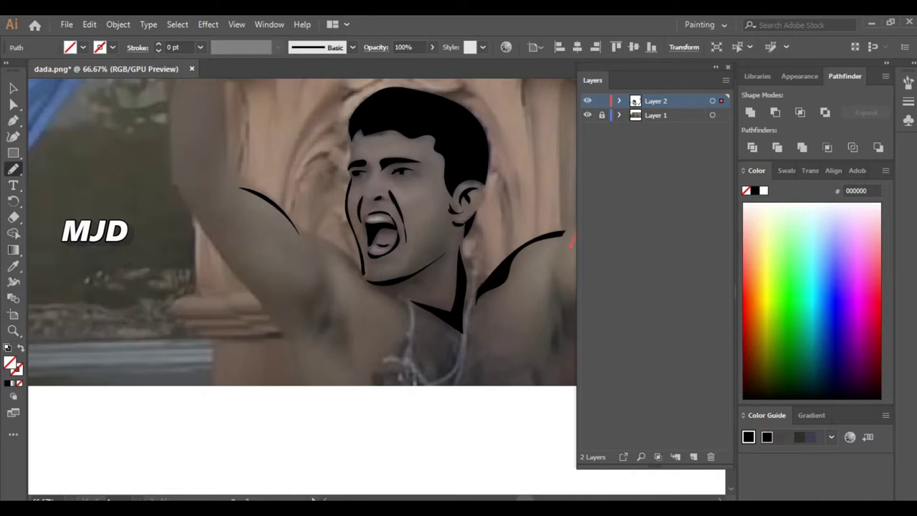
drag(267, 300, 186, 205)
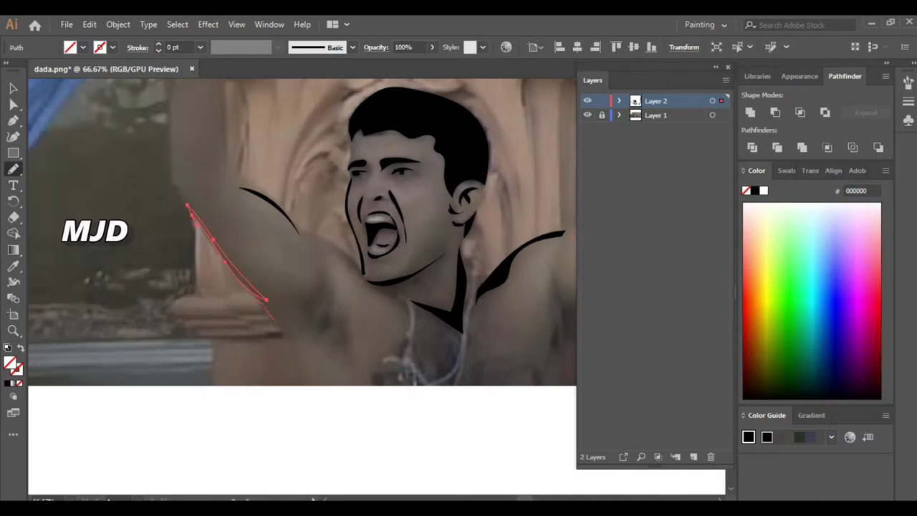
drag(271, 308, 290, 373)
Step: Draw zigzag shading strokes in the left and right armpits
mouse_move(300, 287)
mouse_down()
mouse_move(266, 301)
mouse_move(315, 375)
mouse_up()
drag(358, 286, 286, 275)
mouse_move(445, 350)
mouse_down()
mouse_move(478, 315)
mouse_move(477, 390)
mouse_move(451, 315)
mouse_up()
drag(358, 287, 394, 322)
key(ctrl+a)
Step: Trace the collarbone and the outer and inner edges of the raised left arm
drag(258, 283, 335, 356)
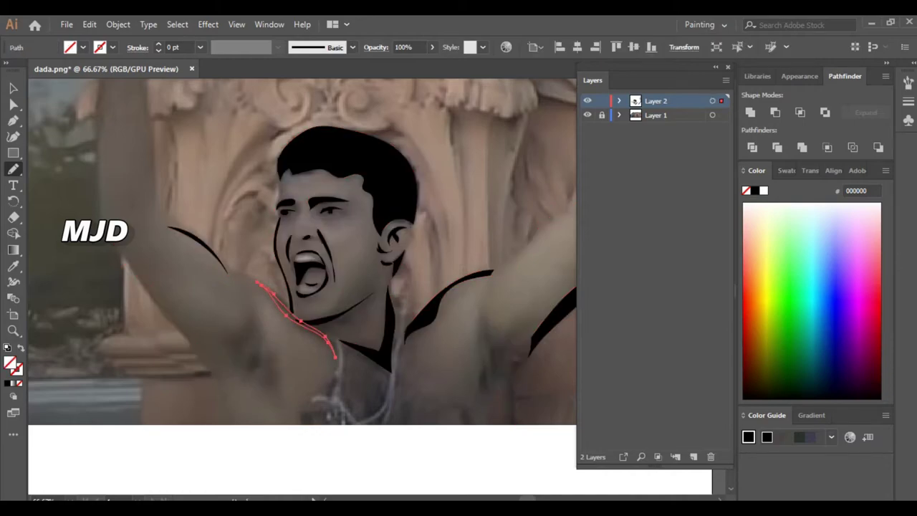
key(ctrl+a)
drag(323, 286, 466, 436)
drag(240, 245, 235, 324)
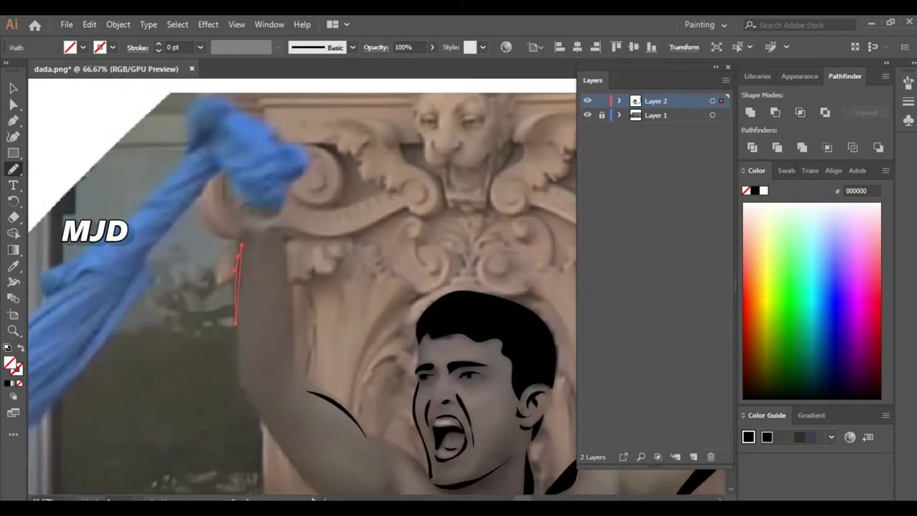
drag(358, 287, 358, 306)
drag(283, 271, 293, 378)
drag(358, 287, 359, 341)
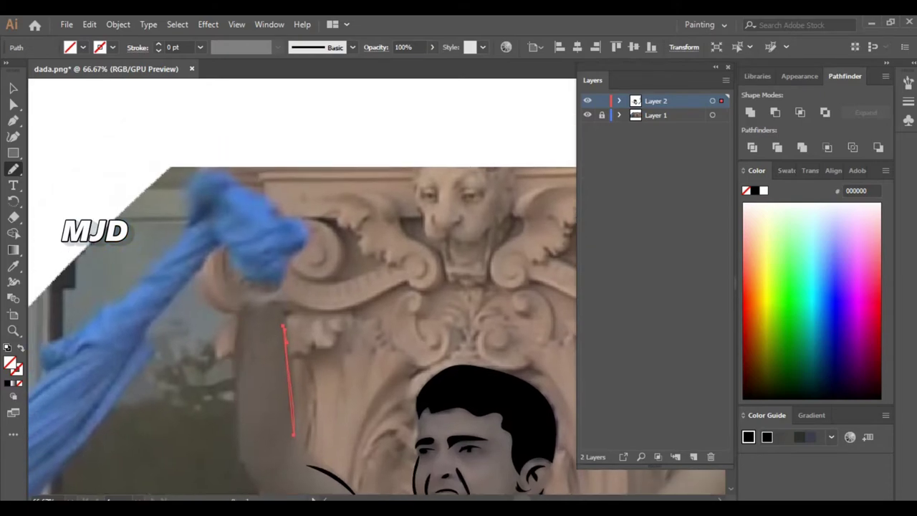
Step: Fill all traced paths black and deselect the artwork
key(ctrl+a)
drag(430, 358, 230, 251)
key(v)
key(ctrl+shift+a)
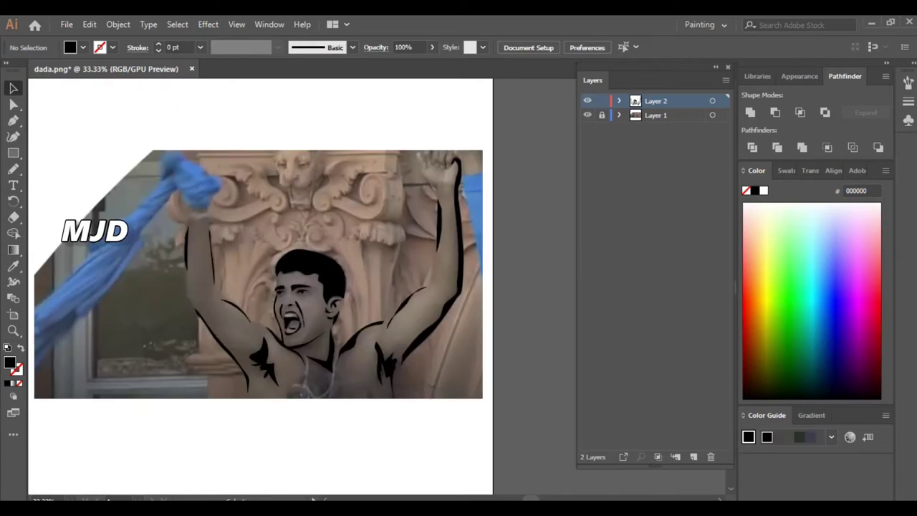
Step: Paintbrush strokes down the chest and along the necklace
key(ctrl+plus)
key(b)
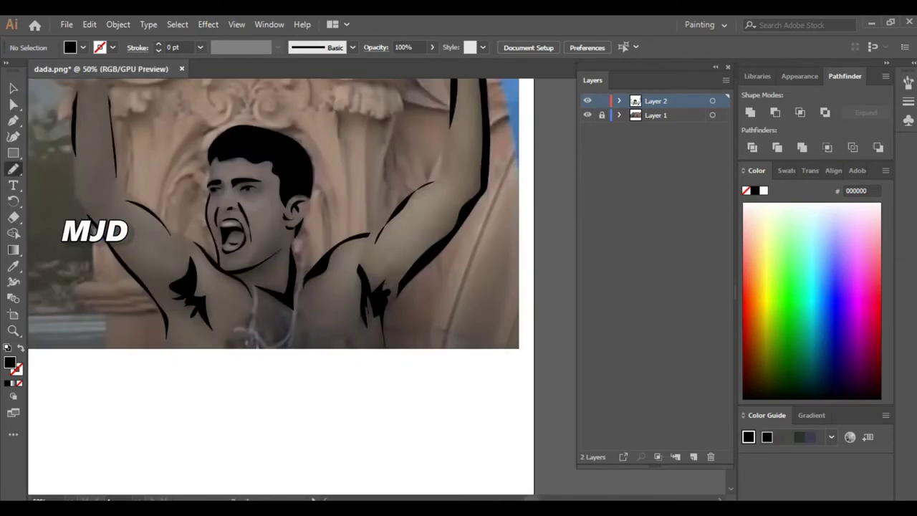
drag(310, 296, 301, 315)
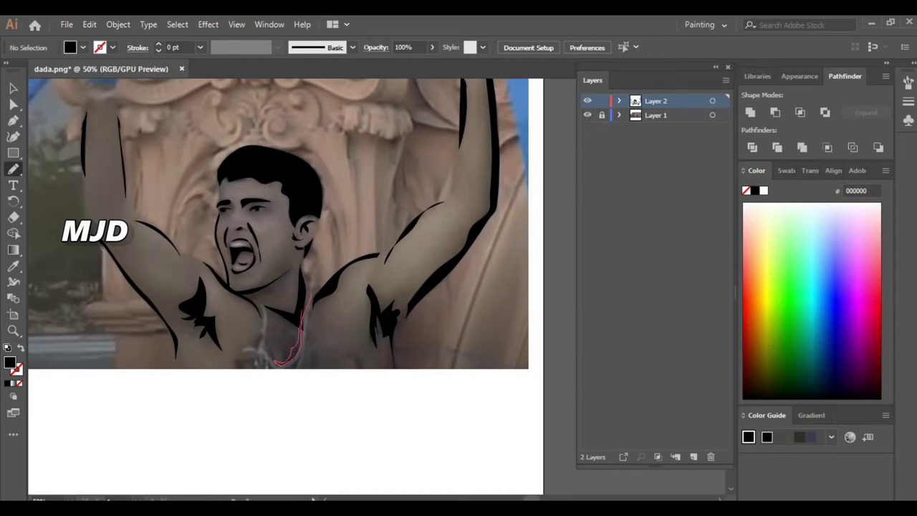
drag(276, 362, 275, 363)
mouse_move(266, 310)
mouse_down()
mouse_move(273, 359)
mouse_move(247, 348)
mouse_up()
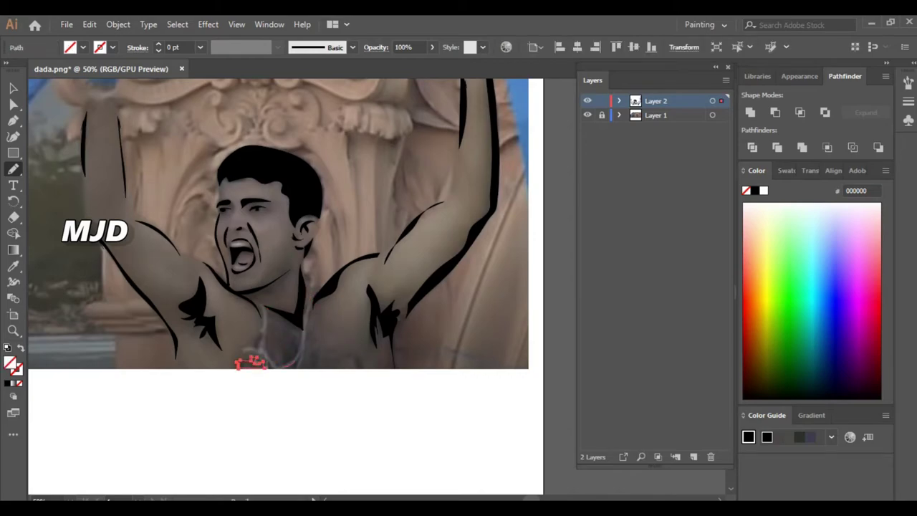
Step: Undo the accidental stroke, fill all paths black and deselect
key(ctrl+a)
drag(304, 360, 311, 317)
key(ctrl+z)
key(v)
key(ctrl+shift+a)
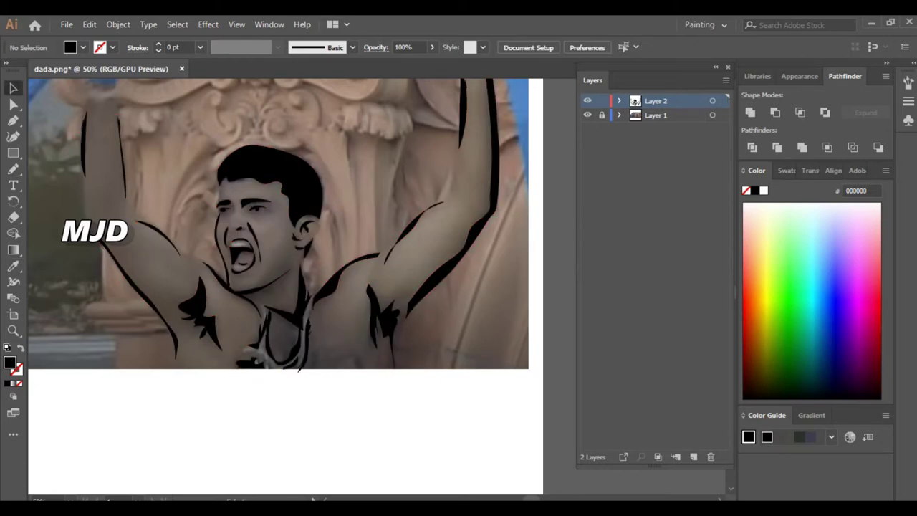
scroll(287, 287, up, 3)
scroll(287, 286, up, 3)
key(b)
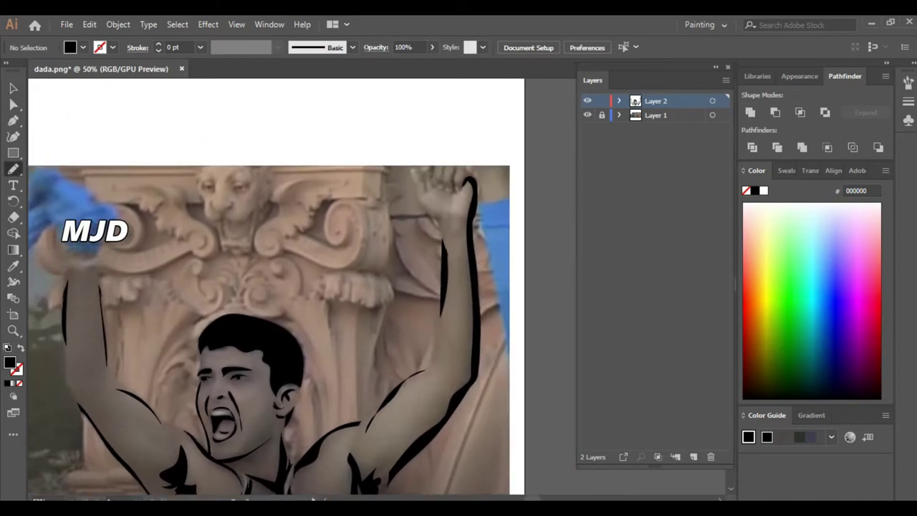
Step: Trace the raised fist outline and fill all paths black
mouse_move(442, 215)
mouse_down()
mouse_move(464, 214)
mouse_move(422, 184)
mouse_move(415, 212)
mouse_move(420, 205)
mouse_up()
scroll(276, 287, up, 1)
key(ctrl+a)
key(i)
click(13, 87)
key(ctrl+shift+a)
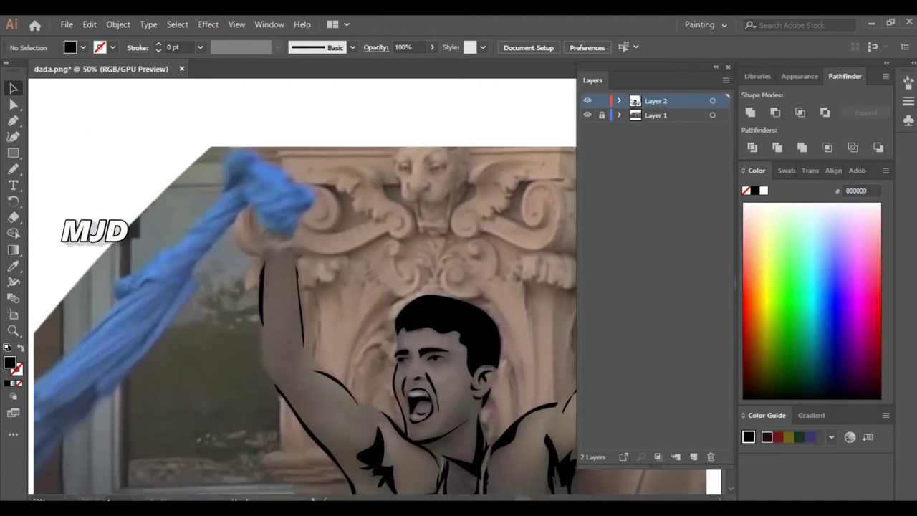
Step: Pencil-trace a cloth fold and the cloth's lower-left edge, undoing the last fold stroke
key(n)
mouse_move(301, 201)
mouse_down()
mouse_move(327, 191)
mouse_move(326, 179)
mouse_up()
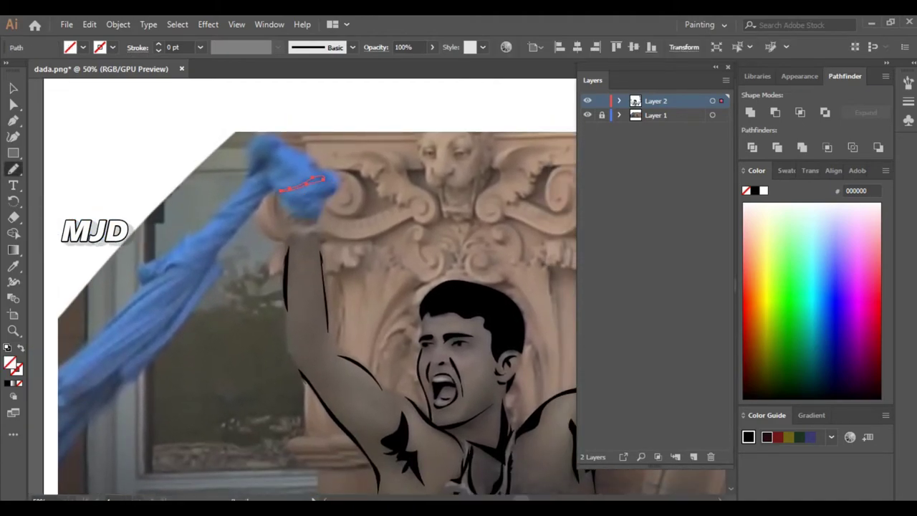
mouse_move(108, 413)
mouse_down()
mouse_move(169, 323)
mouse_move(106, 359)
mouse_move(147, 333)
mouse_up()
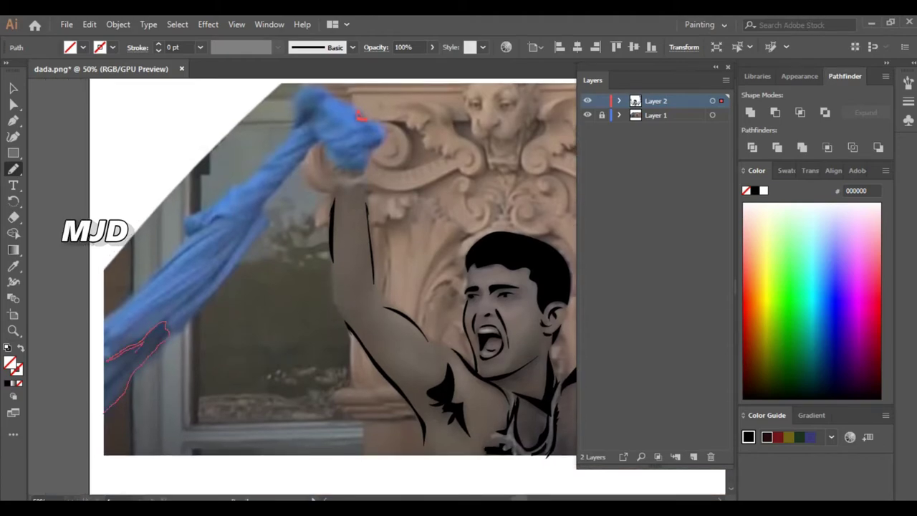
drag(133, 365, 265, 203)
drag(159, 334, 238, 274)
key(ctrl+z)
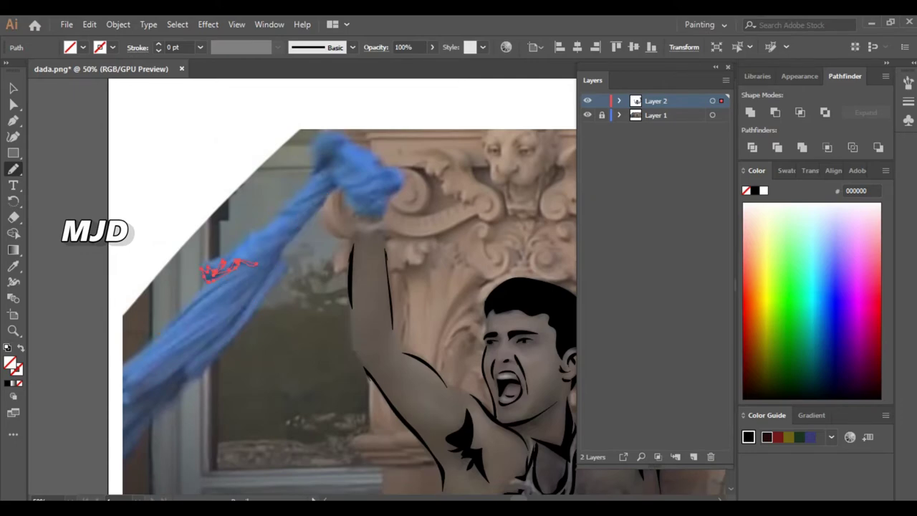
Step: Add small strokes at the cloth's lower end and top, then fill everything black
drag(118, 387, 158, 381)
key(ctrl+a)
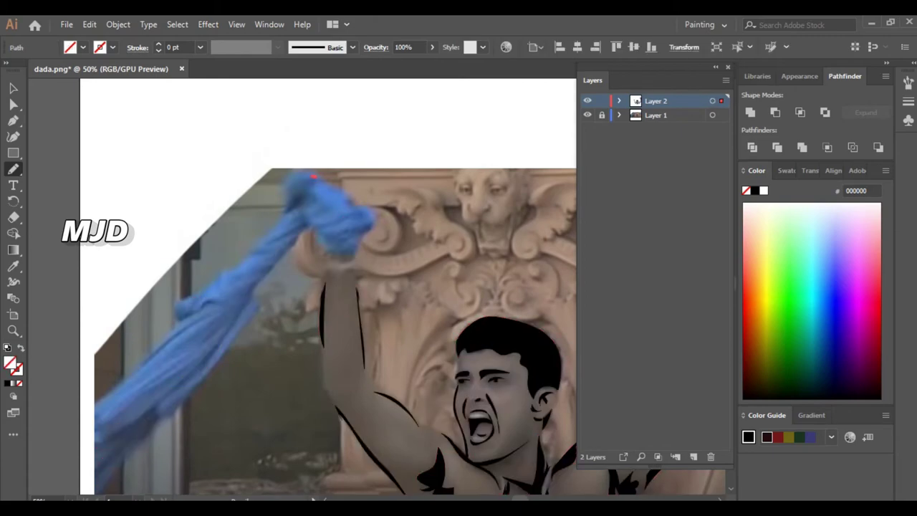
drag(289, 212, 306, 202)
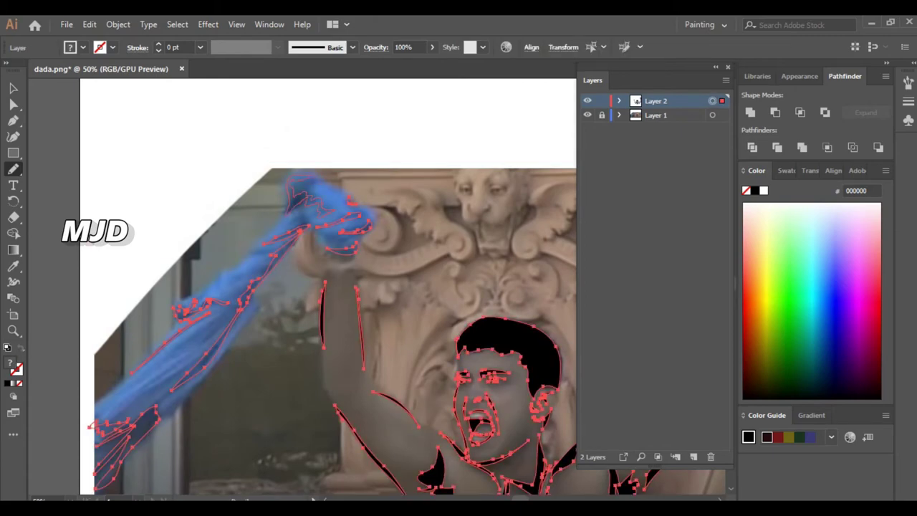
key(i)
click(509, 336)
key(v)
key(ctrl+shift+a)
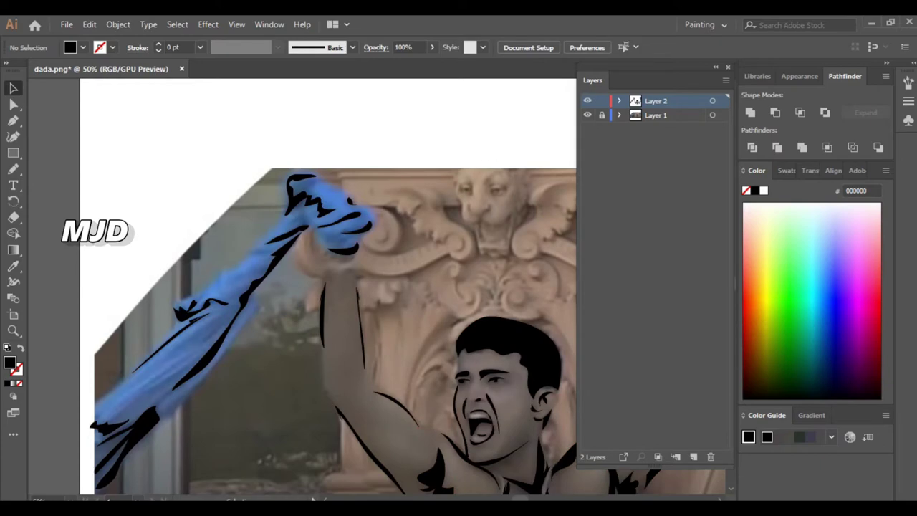
Step: Trace two more fold lines on the cloth and fill them black
key(n)
drag(125, 394, 185, 361)
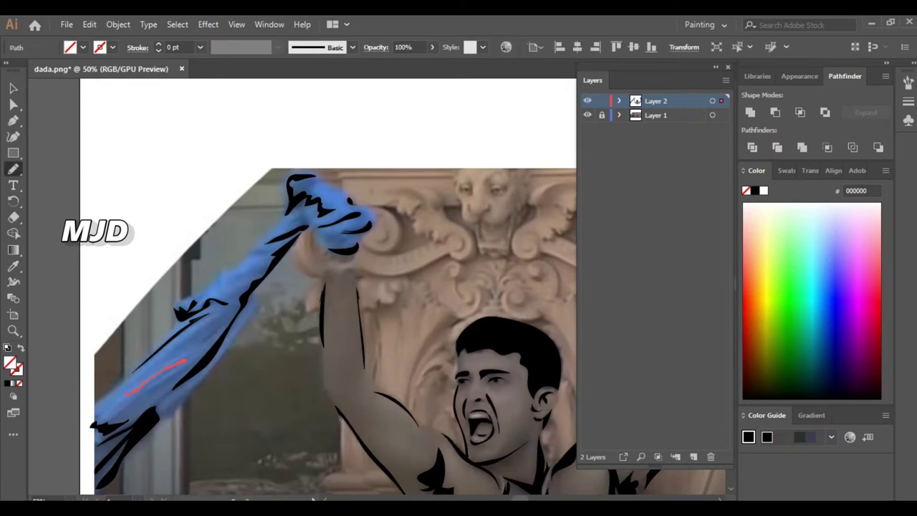
drag(231, 309, 201, 341)
key(ctrl+a)
key(i)
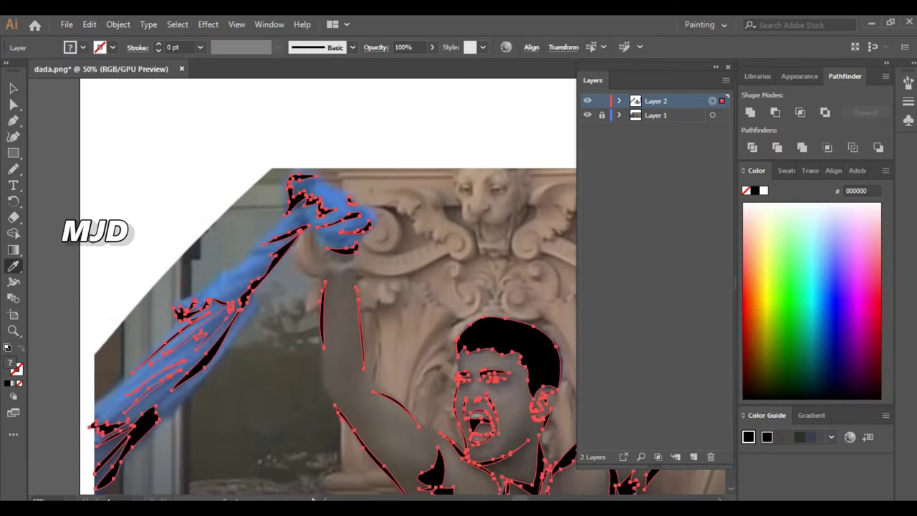
click(508, 336)
key(v)
key(ctrl+shift+a)
Step: Trace one more fold down the cloth and fill it black
key(n)
drag(247, 255, 222, 272)
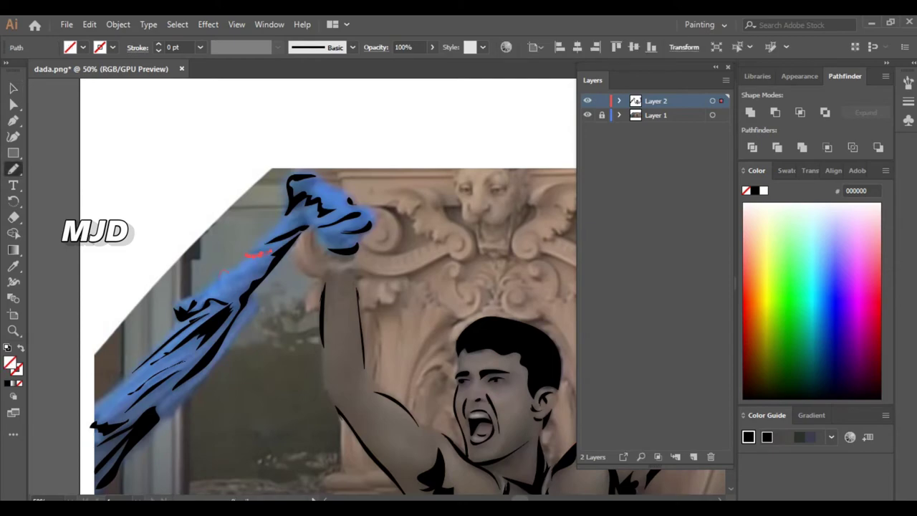
key(ctrl+a)
key(i)
click(509, 337)
key(v)
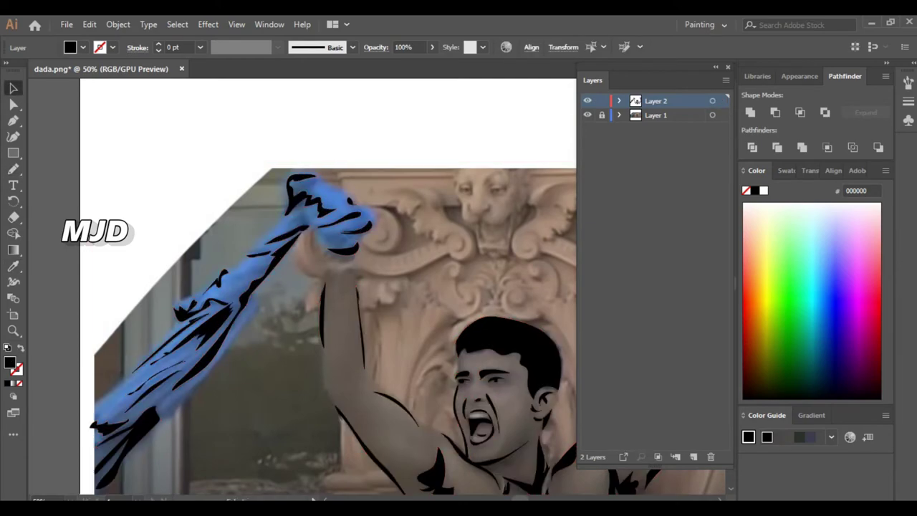
key(ctrl+shift+a)
Step: Hide the reference photo layer so only the black line art shows
alt+click(136, 150)
click(154, 95)
key(v)
click(588, 114)
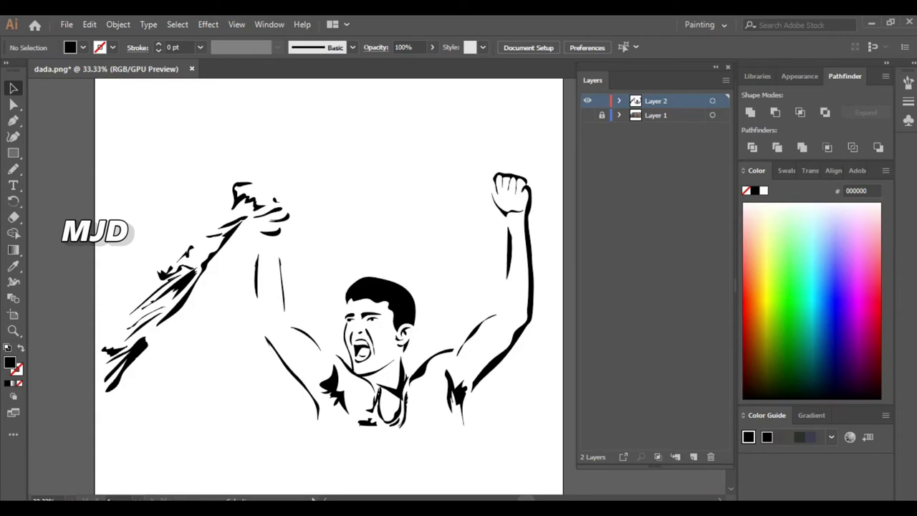
Step: Zoom in closely on the face's eye
key(ctrl+a)
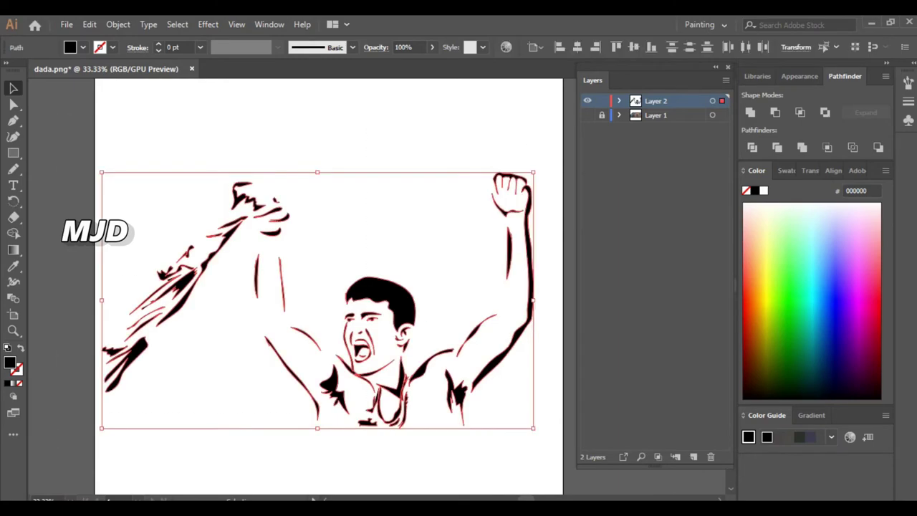
key(ctrl+shift+a)
key(z)
click(390, 343)
drag(238, 208, 420, 347)
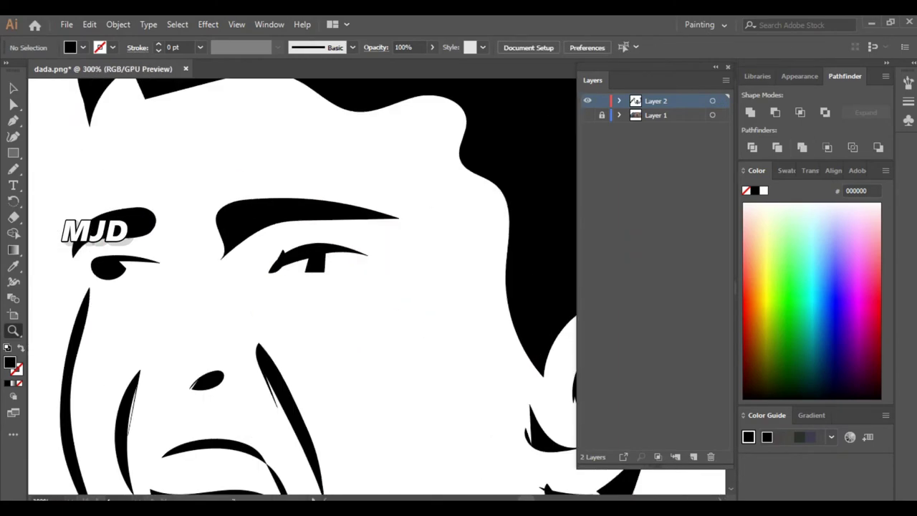
Step: Reshape the pupil into a rounded blob, then zoom back out
key(v)
click(315, 262)
key(n)
drag(305, 269, 328, 263)
ctrl+click(415, 308)
ctrl+click(315, 259)
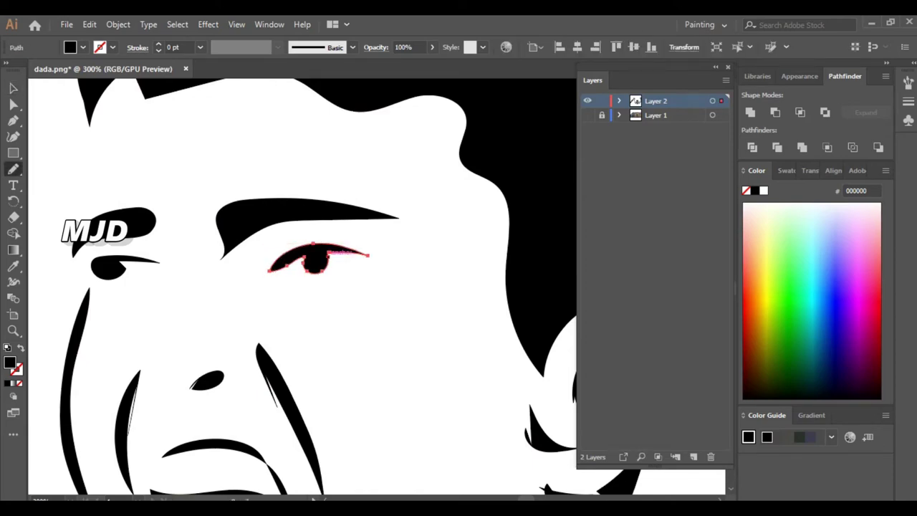
key(v)
key(ctrl+shift+a)
key(ctrl+minus)
key(ctrl+minus)
key(ctrl+minus)
key(ctrl+minus)
key(ctrl+minus)
key(ctrl+minus)
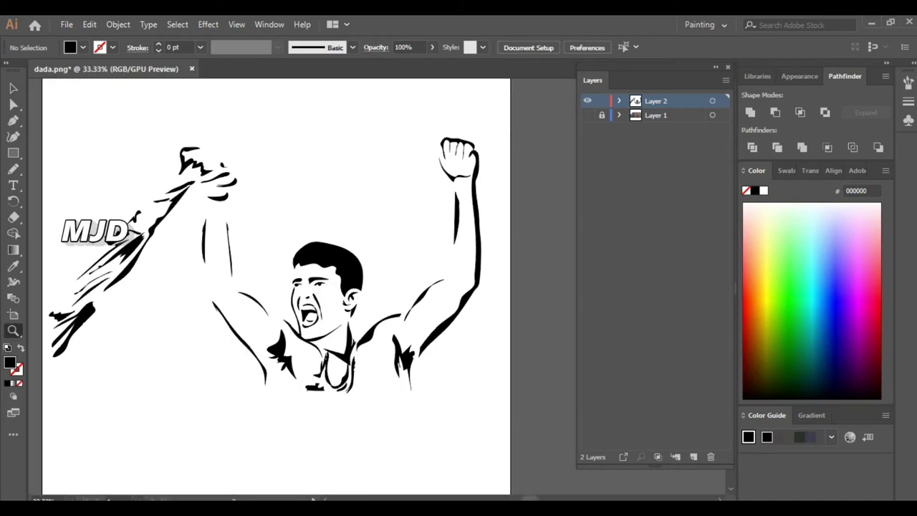
Step: Fit the artboard and show the original photo under the tracing
key(ctrl+a)
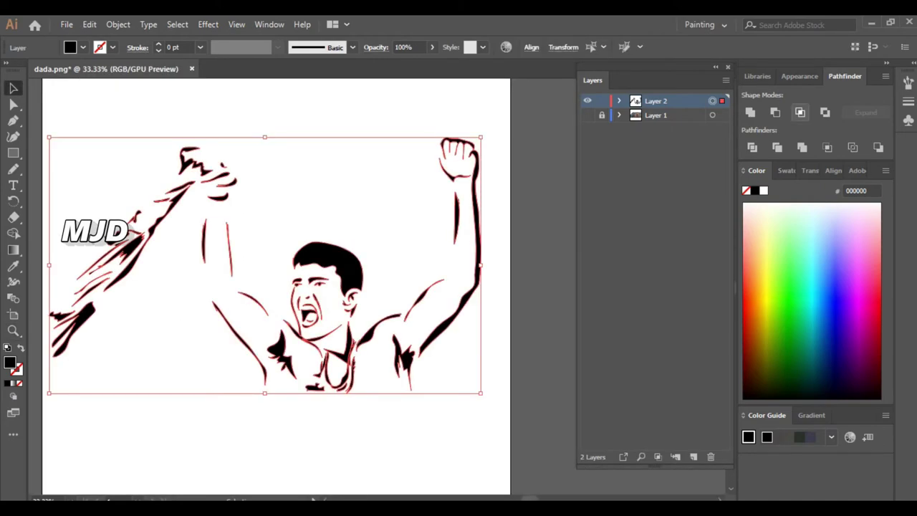
key(ctrl+shift+a)
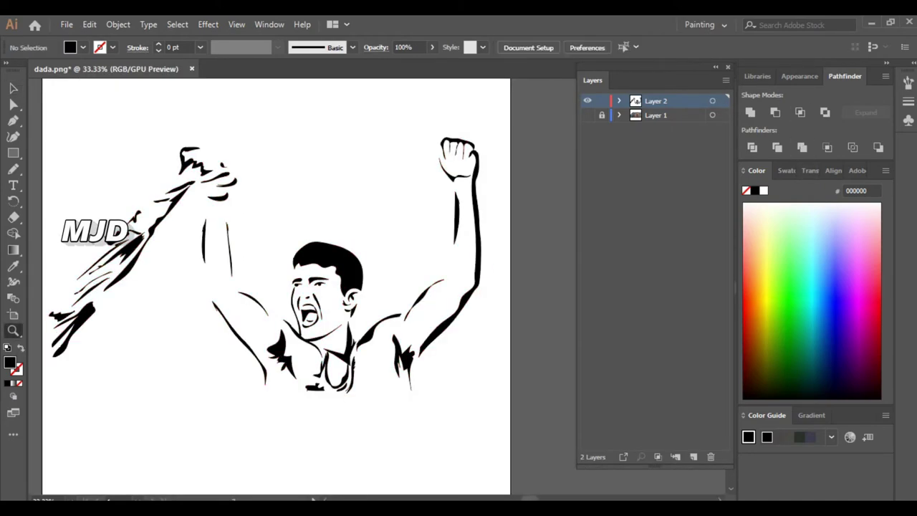
key(ctrl+minus)
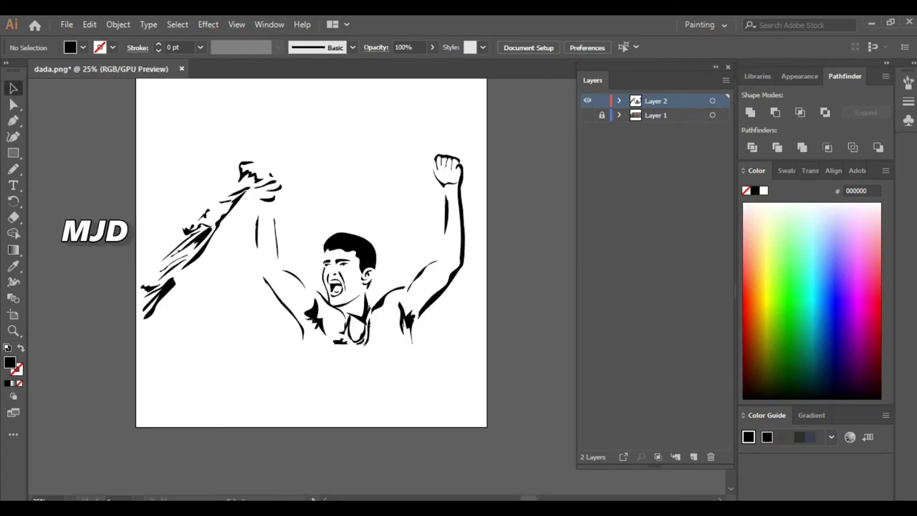
click(587, 115)
scroll(359, 256, up, 3)
Step: Compare tracing with photo by toggling the photo layer, leaving it hidden
key(b)
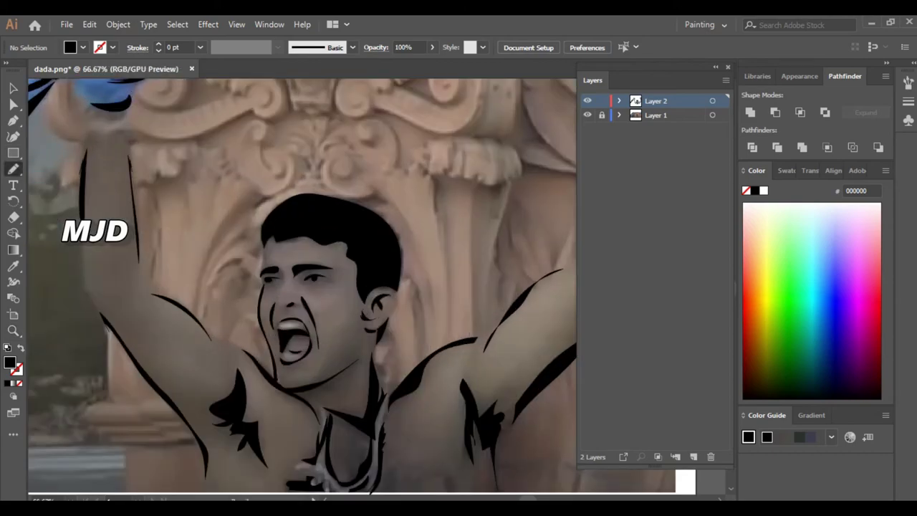
key(ctrl+a)
key(v)
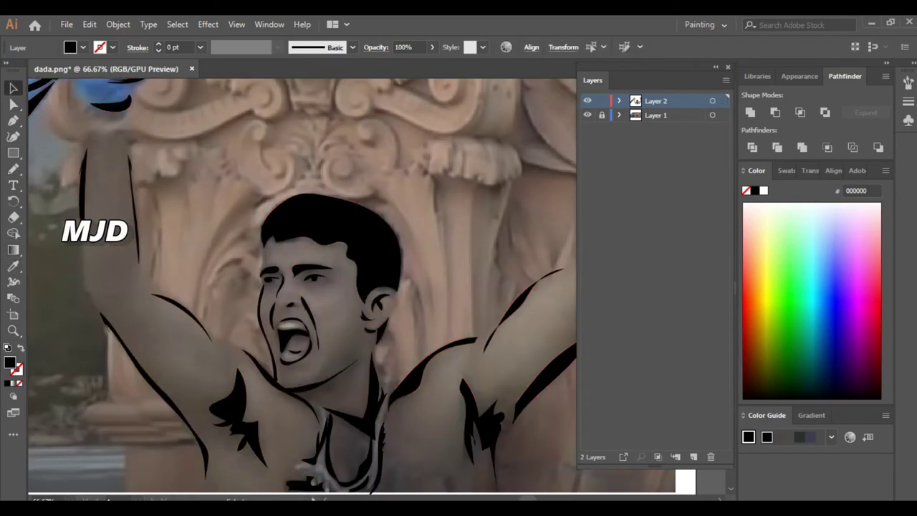
key(ctrl+shift+a)
click(588, 115)
click(587, 114)
key(z)
key(ctrl+minus)
key(ctrl+minus)
key(ctrl+minus)
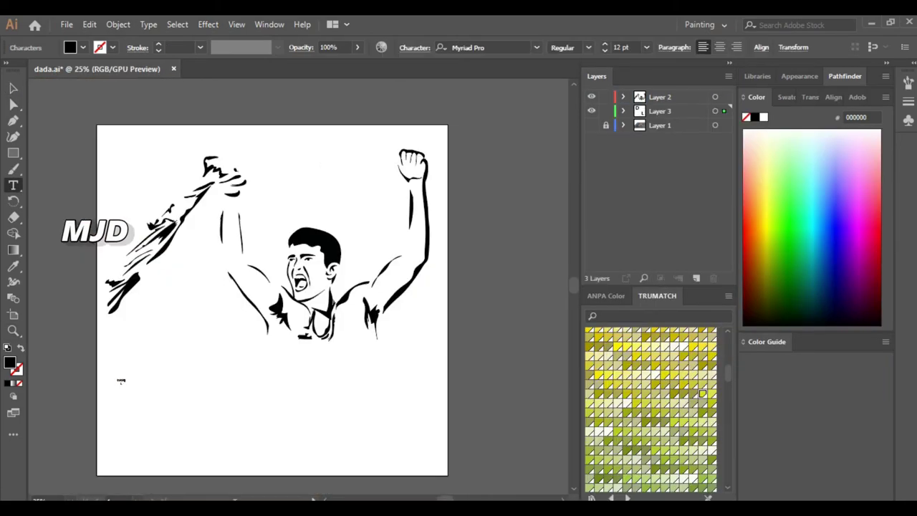
Step: Scale DADA into large lettering below the figure and stretch it wider
key(Escape)
drag(128, 387, 408, 424)
key(ctrl+shift+a)
click(273, 386)
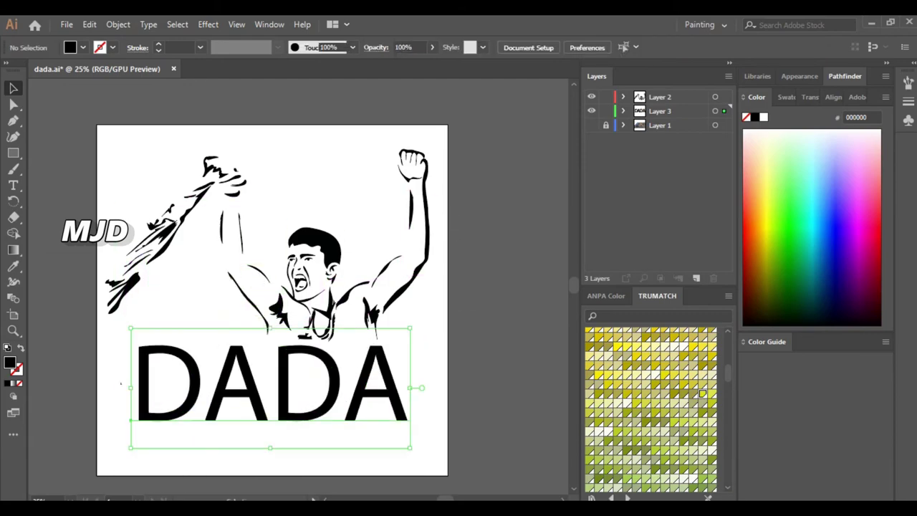
drag(419, 387, 438, 390)
key(ctrl+shift+a)
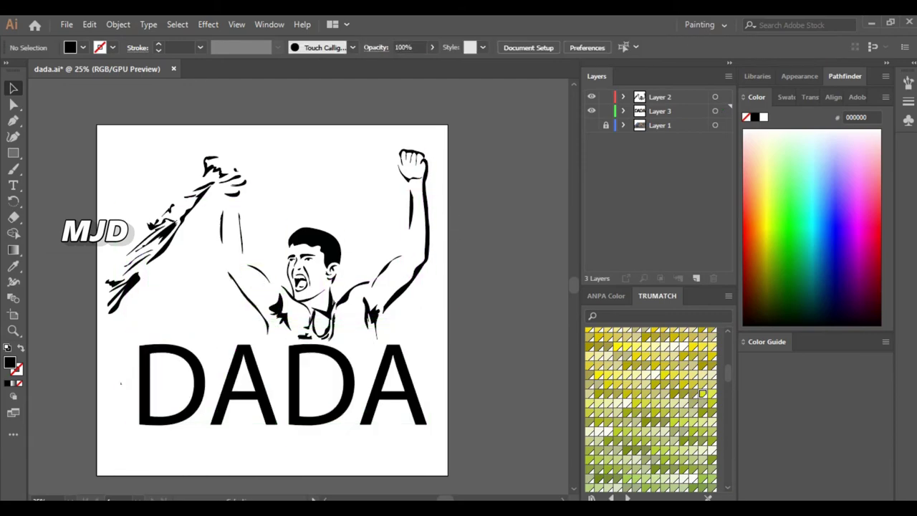
Step: Set DADA in Cambria, then switch it to a condensed font
click(272, 387)
click(536, 46)
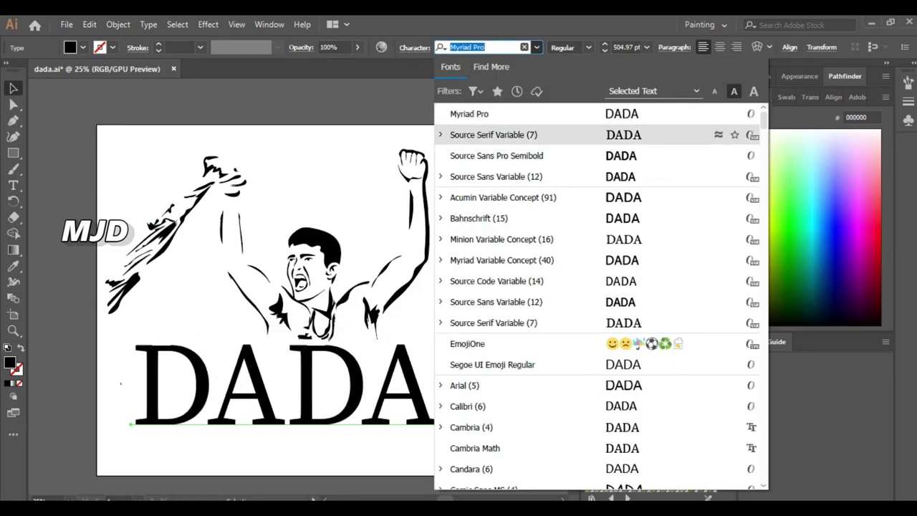
click(470, 427)
click(536, 47)
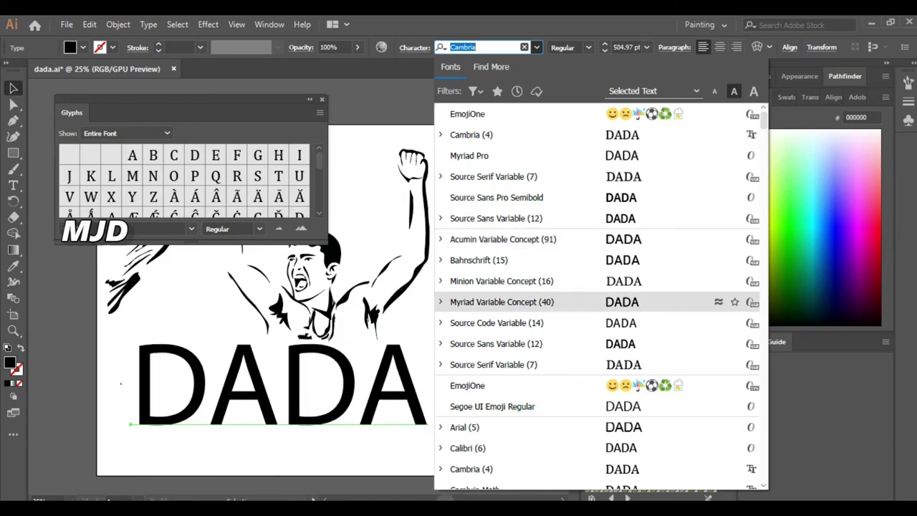
click(702, 301)
Step: Review Paragraph and Character settings, select the DADA text, and enter the font Cambria
click(449, 46)
click(413, 47)
click(322, 99)
key(t)
key(ctrl+a)
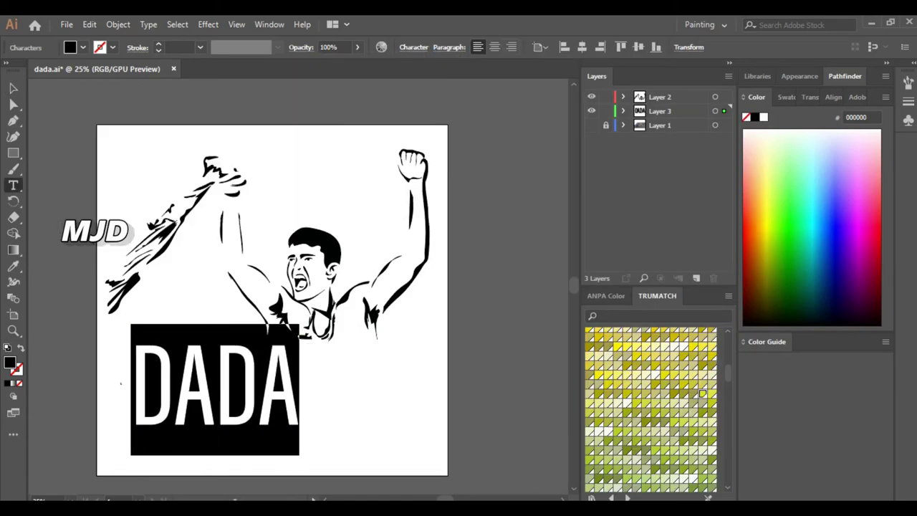
key(Escape)
text(Cambria)
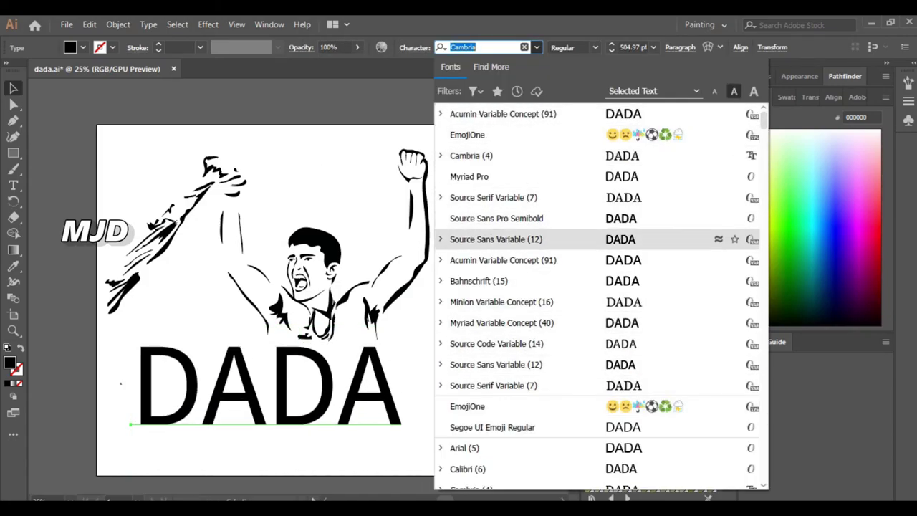
Step: Set the DADA text in the Impact font from the font list
scroll(598, 293, down, 10)
scroll(598, 294, down, 1)
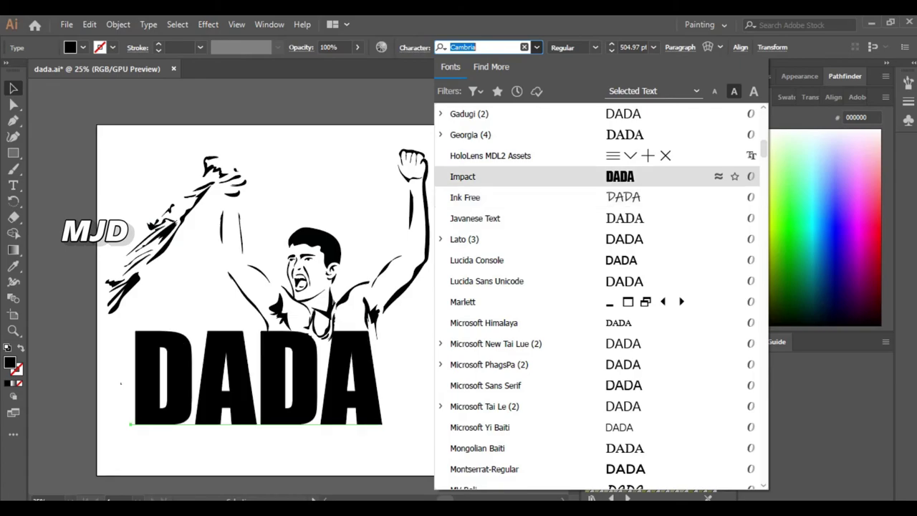
scroll(599, 294, down, 1)
scroll(598, 294, down, 4)
scroll(598, 293, down, 12)
scroll(598, 293, down, 20)
scroll(598, 294, down, 15)
scroll(598, 293, up, 15)
scroll(598, 294, up, 20)
scroll(598, 294, up, 1)
scroll(598, 294, up, 20)
scroll(598, 262, down, 10)
scroll(598, 239, down, 20)
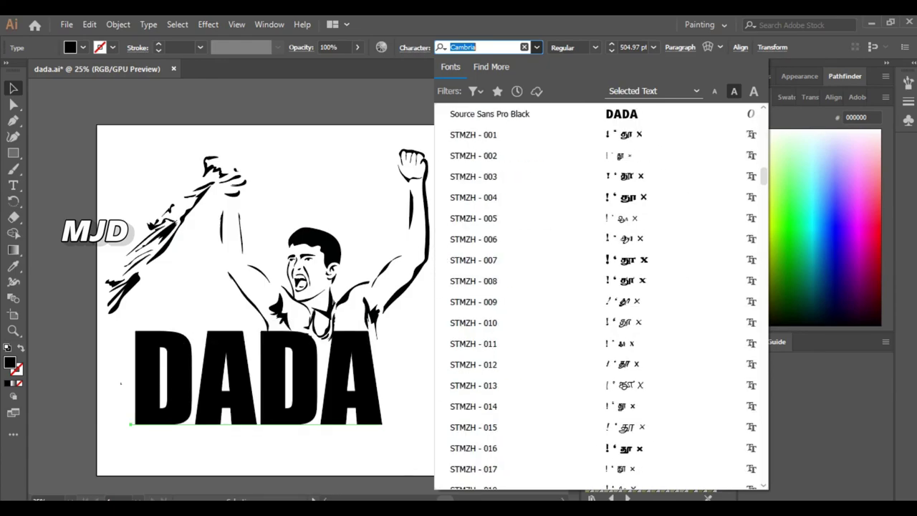
scroll(598, 238, up, 15)
scroll(598, 239, up, 8)
scroll(598, 214, down, 4)
click(598, 176)
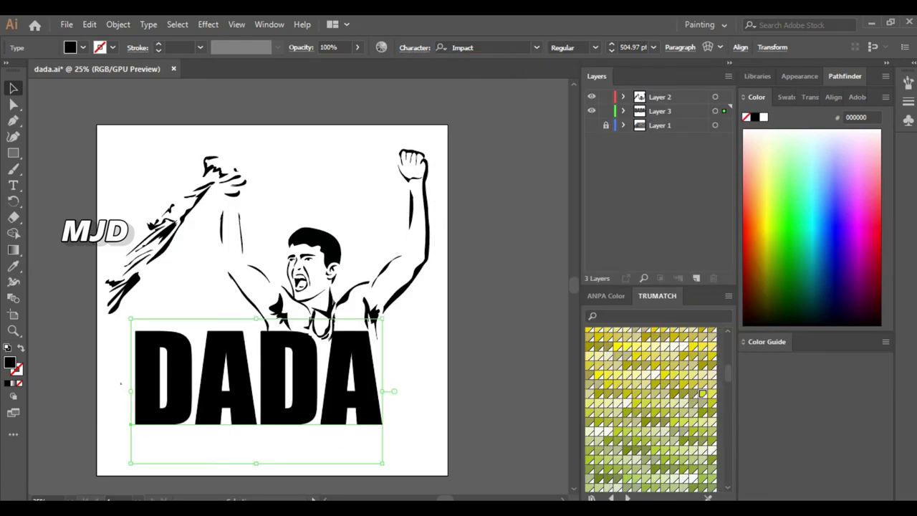
Step: Enlarge DADA to span the artboard width and nudge it slightly lower beneath the figure
drag(382, 424, 426, 429)
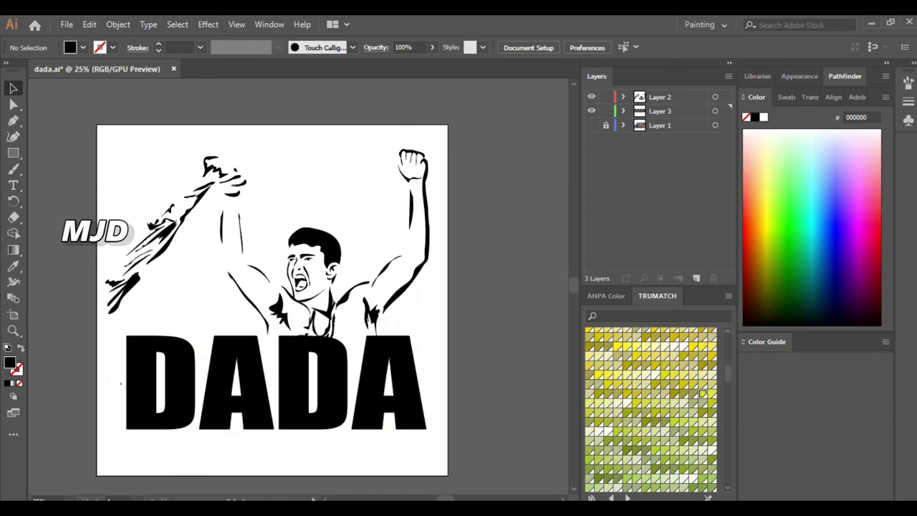
drag(423, 380, 422, 389)
key(ctrl+shift+a)
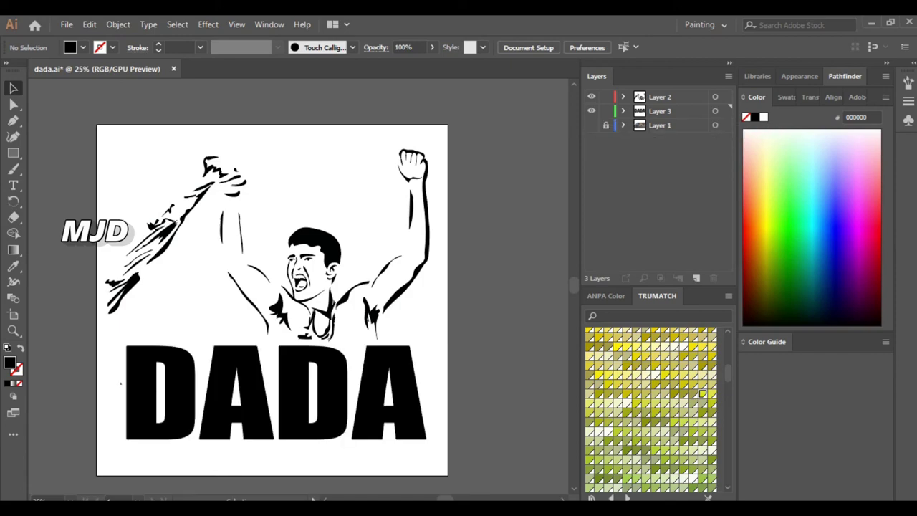
click(144, 391)
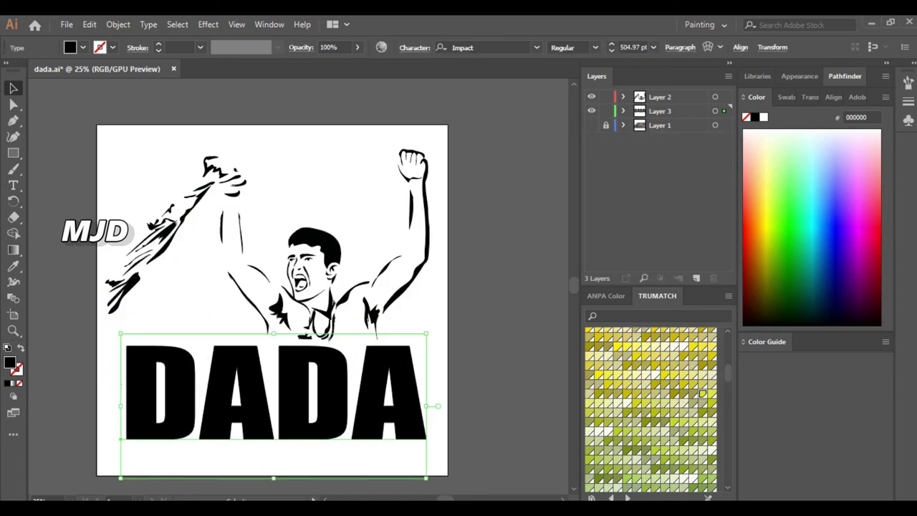
key(ctrl+shift+a)
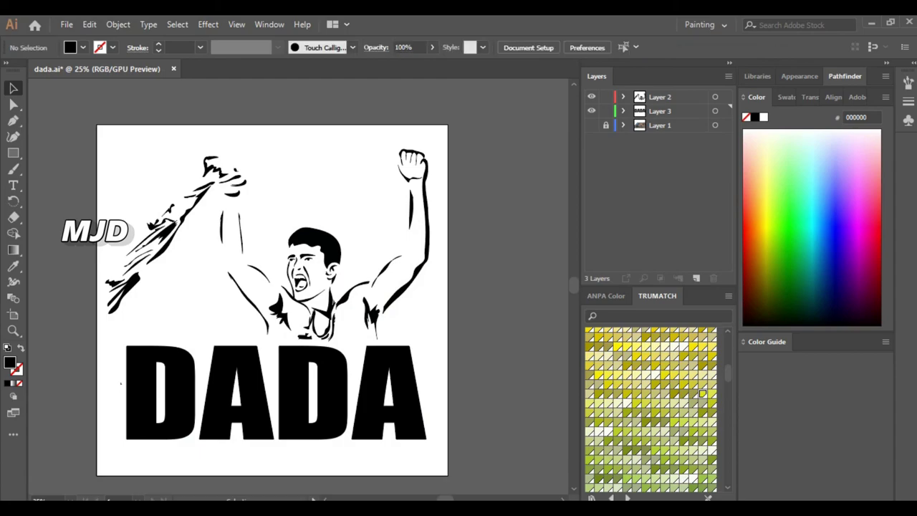
Step: Clear the selection and preview the finished poster full screen in Presentation Mode
key(ctrl+a)
key(ctrl+shift+a)
key(shift+f)
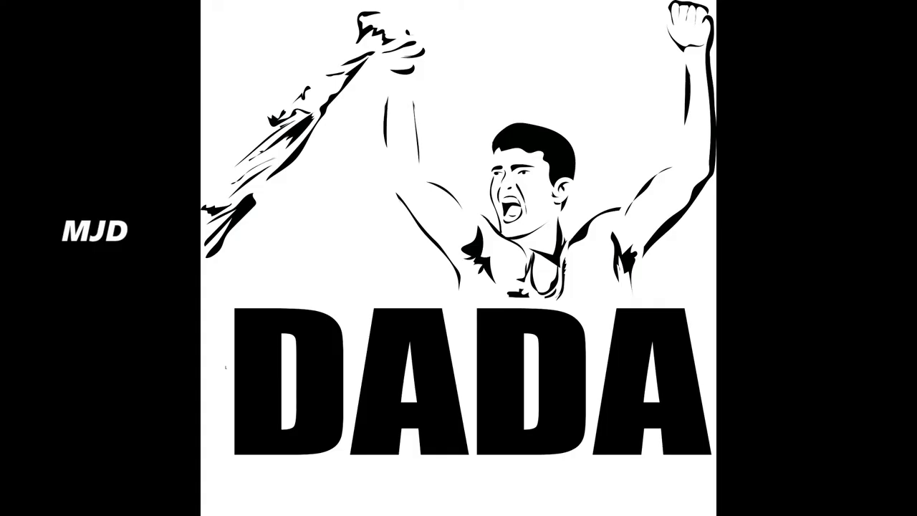